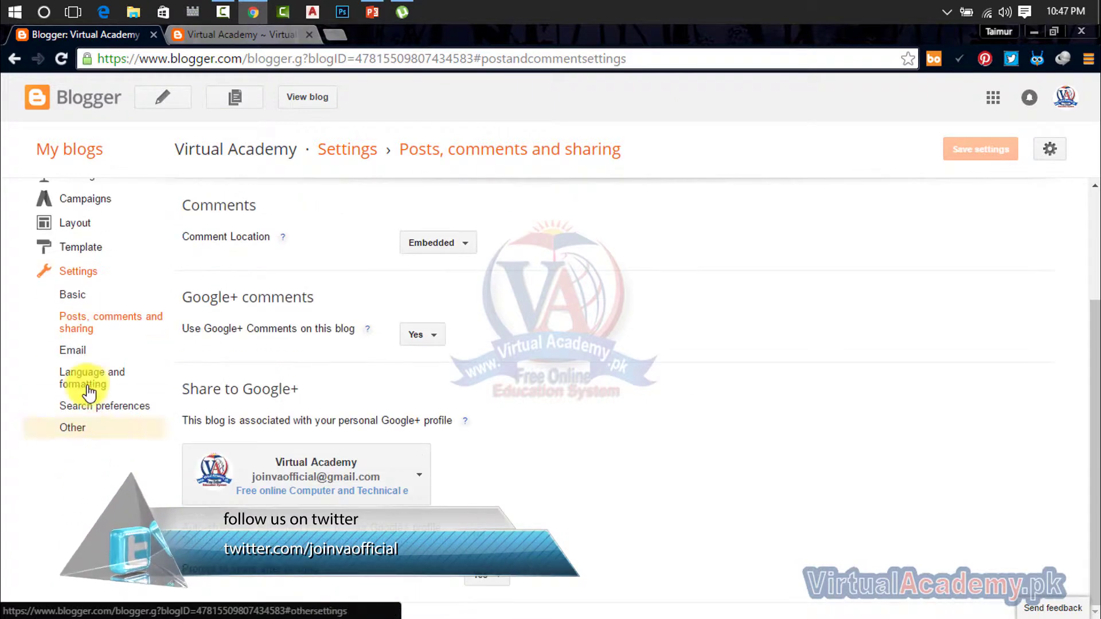
# Open the blog's Email settings and activate the secret-words field for posting by email
pyautogui.click(80, 351)
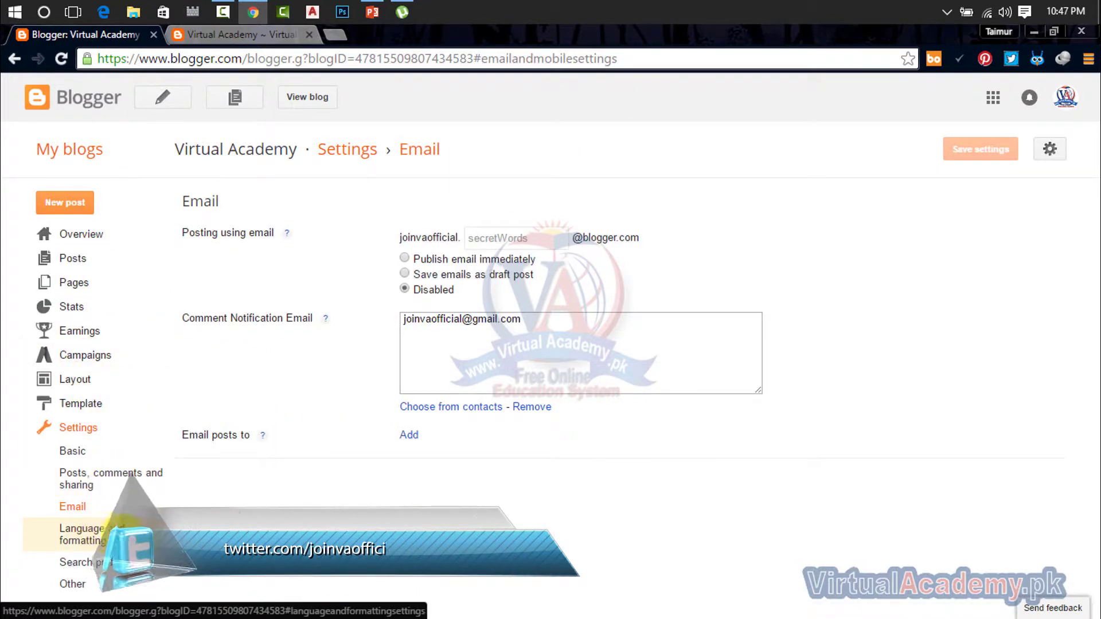
pyautogui.click(102, 542)
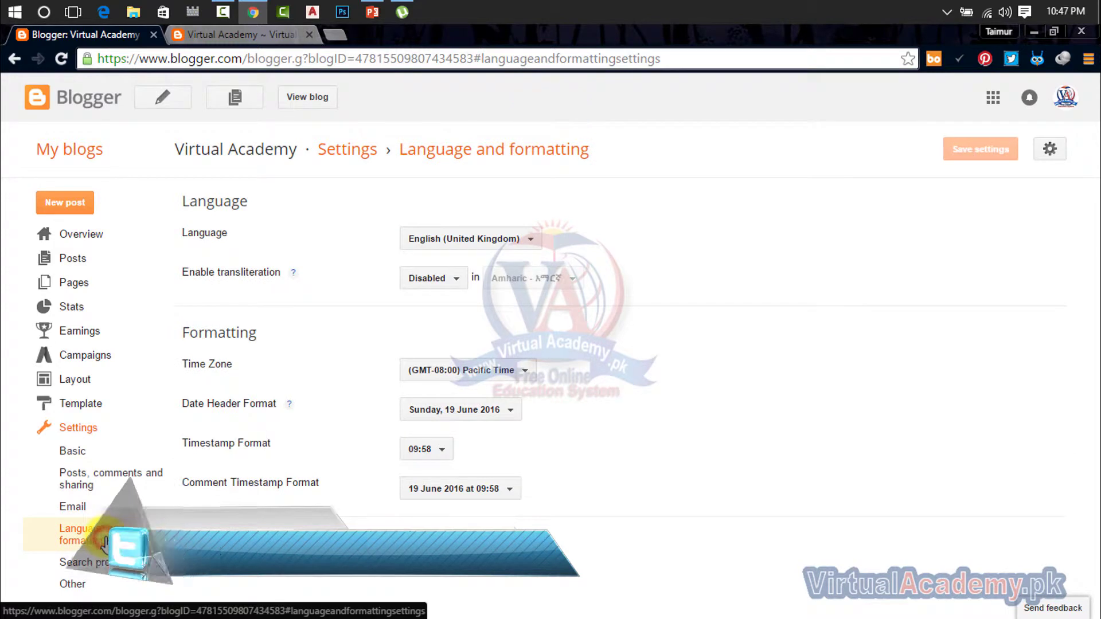
pyautogui.click(80, 508)
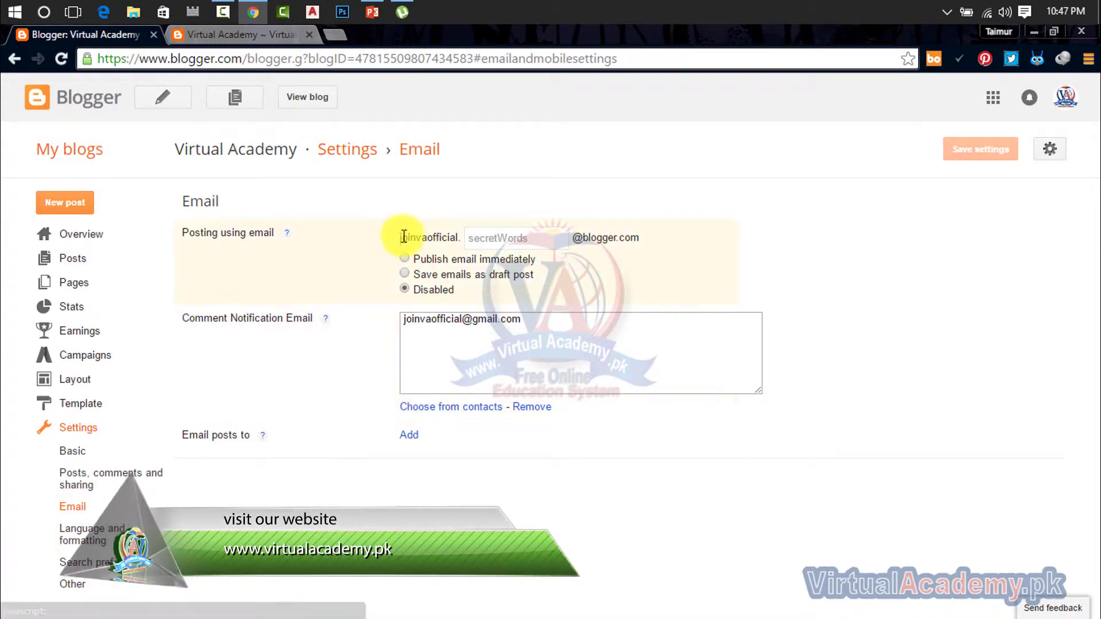
pyautogui.click(505, 242)
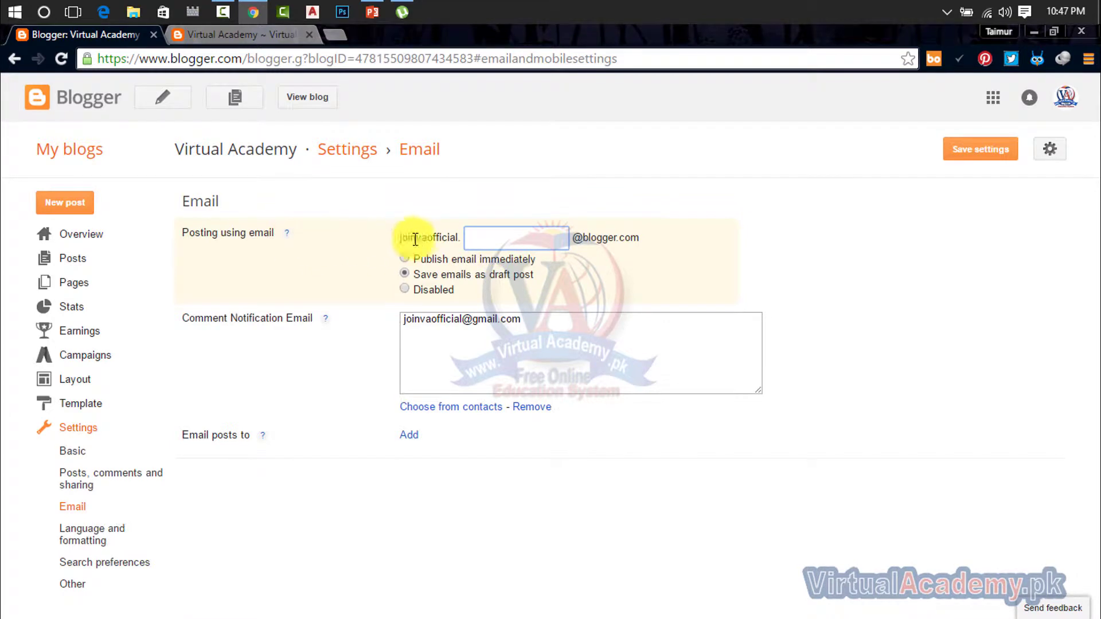
pyautogui.moveTo(402, 238); pyautogui.dragTo(529, 263)
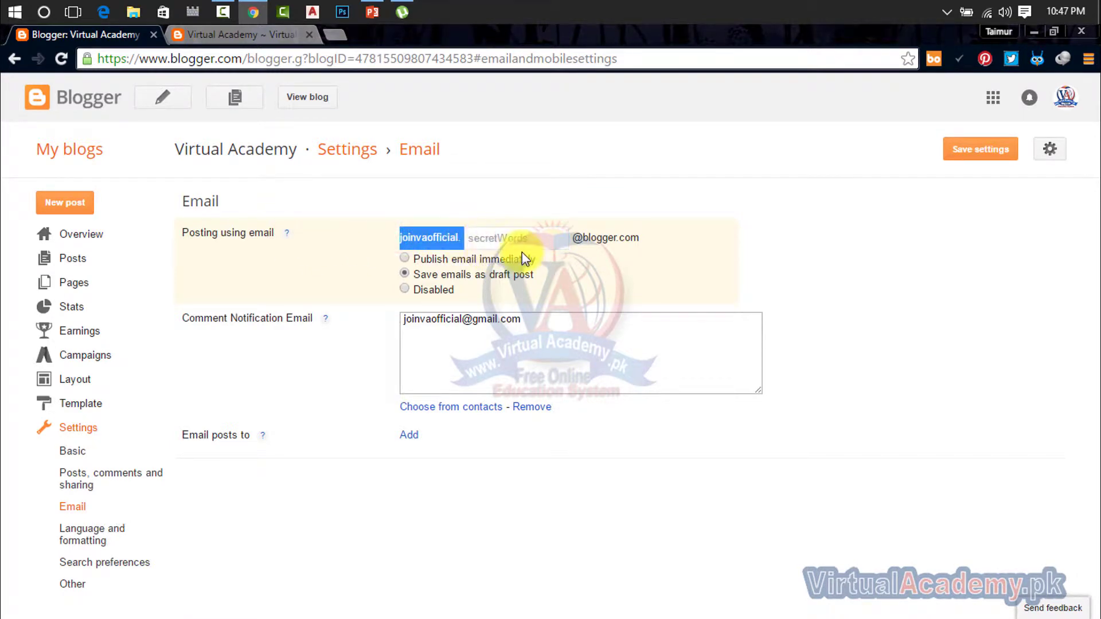
# Open virtualacademy.pk in a new browser tab and view its Contact page
pyautogui.click(291, 27)
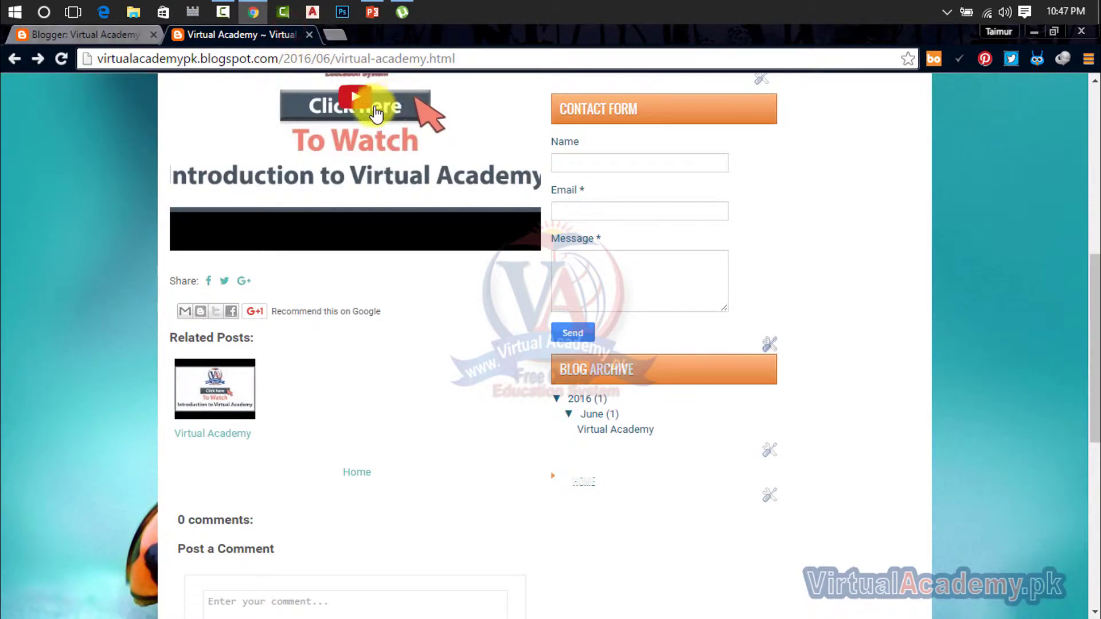
pyautogui.click(339, 36)
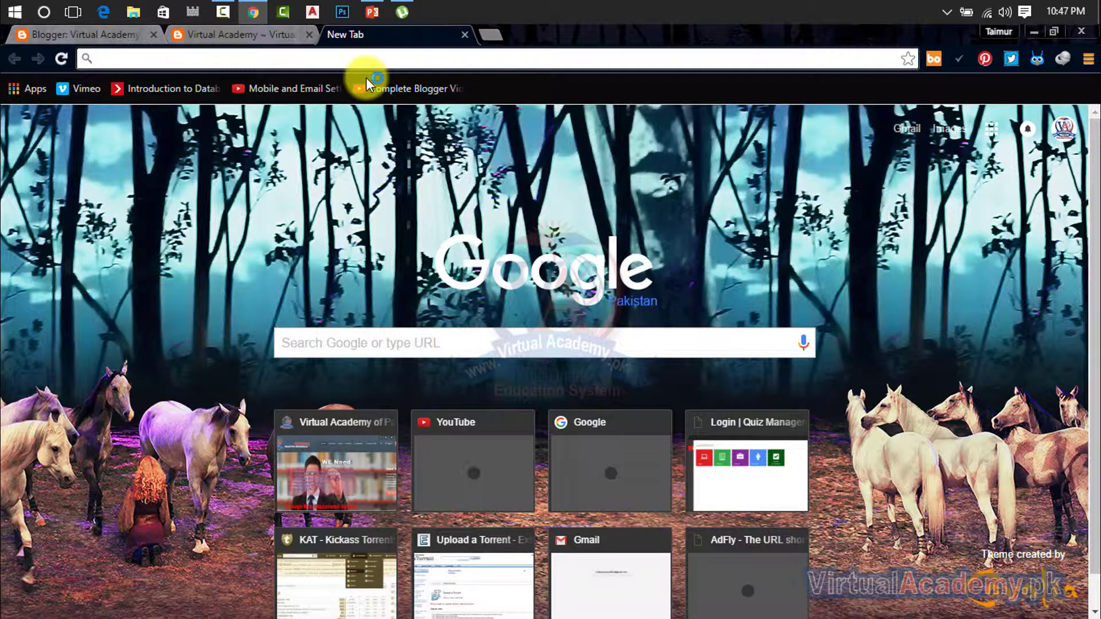
pyautogui.write('g')
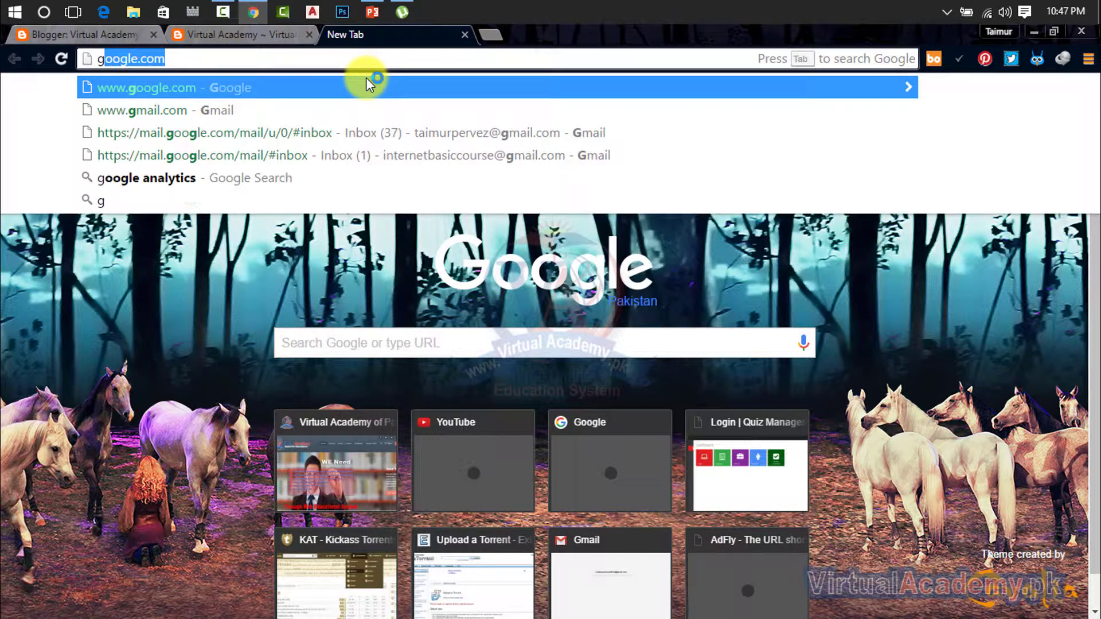
pyautogui.press('BackSpace')
pyautogui.press('BackSpace')
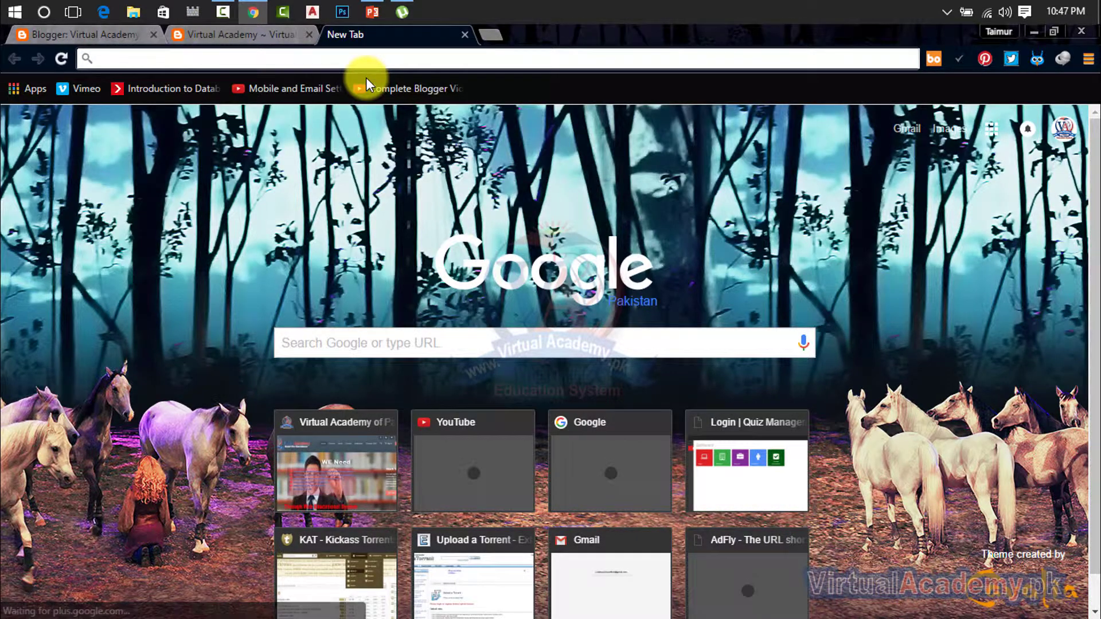
pyautogui.write('virtualacademy.pk')
pyautogui.click(276, 87)
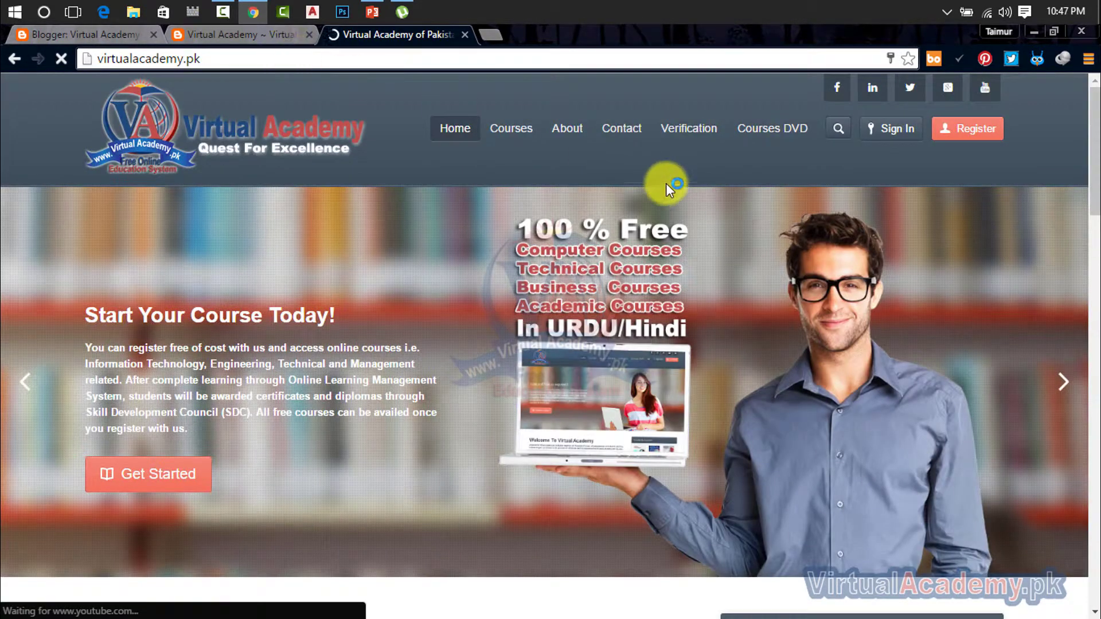
pyautogui.click(634, 135)
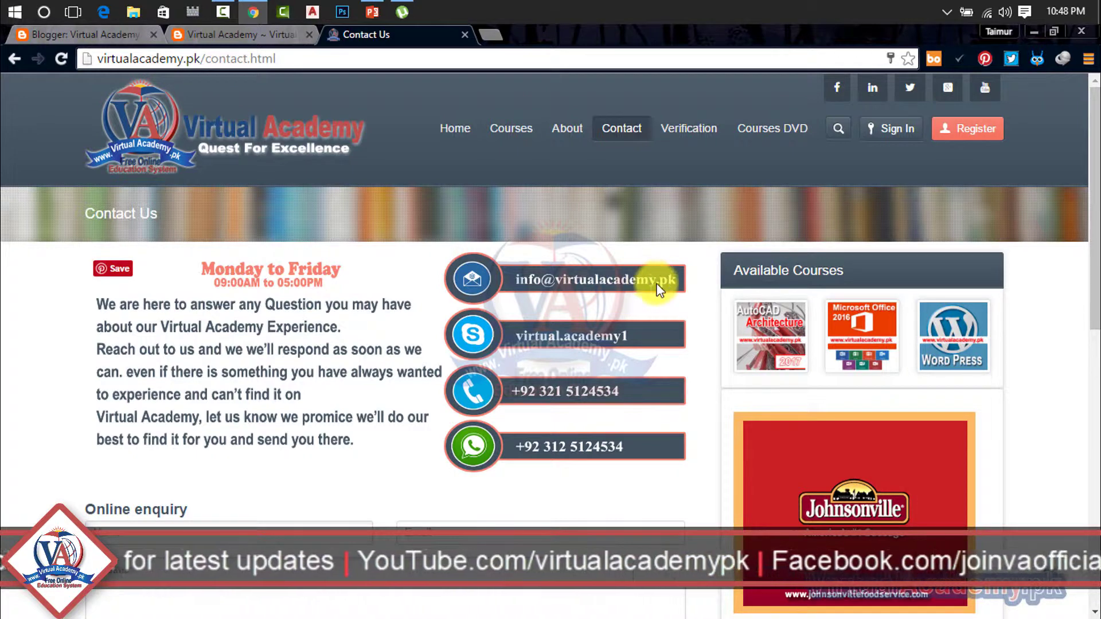
# Return to the blog's Email settings and enter the secret word in the posting email address
pyautogui.click(282, 36)
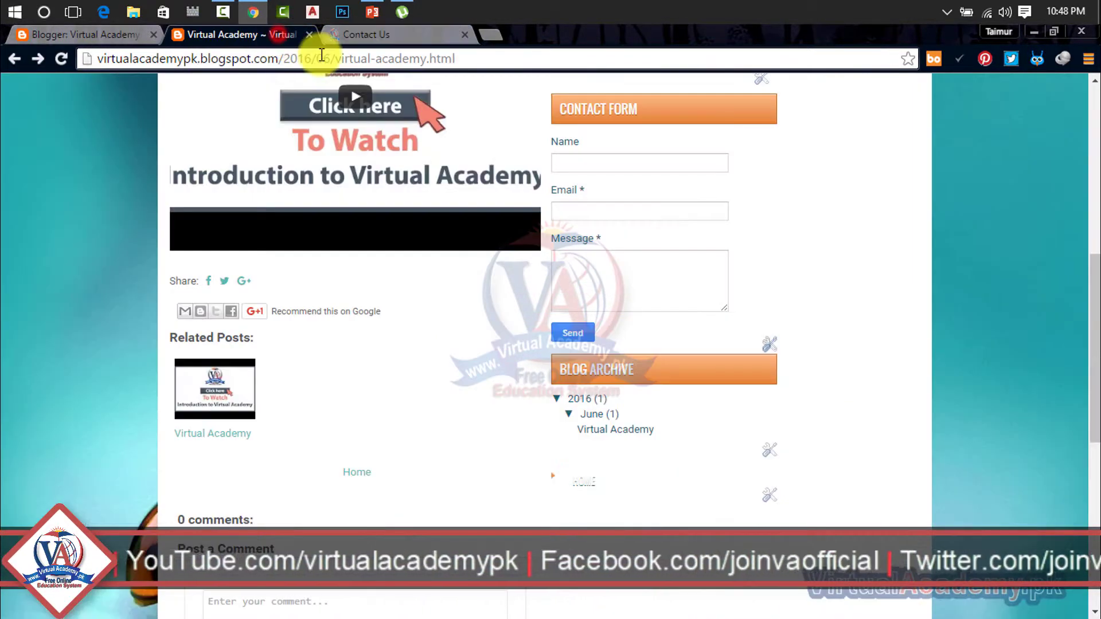
pyautogui.click(112, 38)
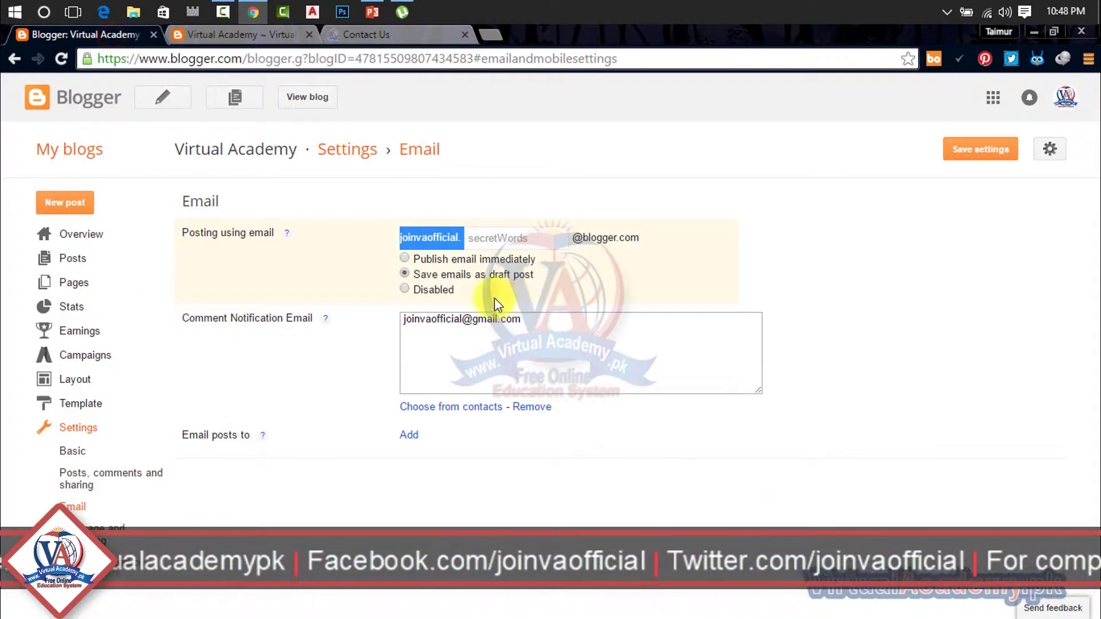
pyautogui.click(503, 237)
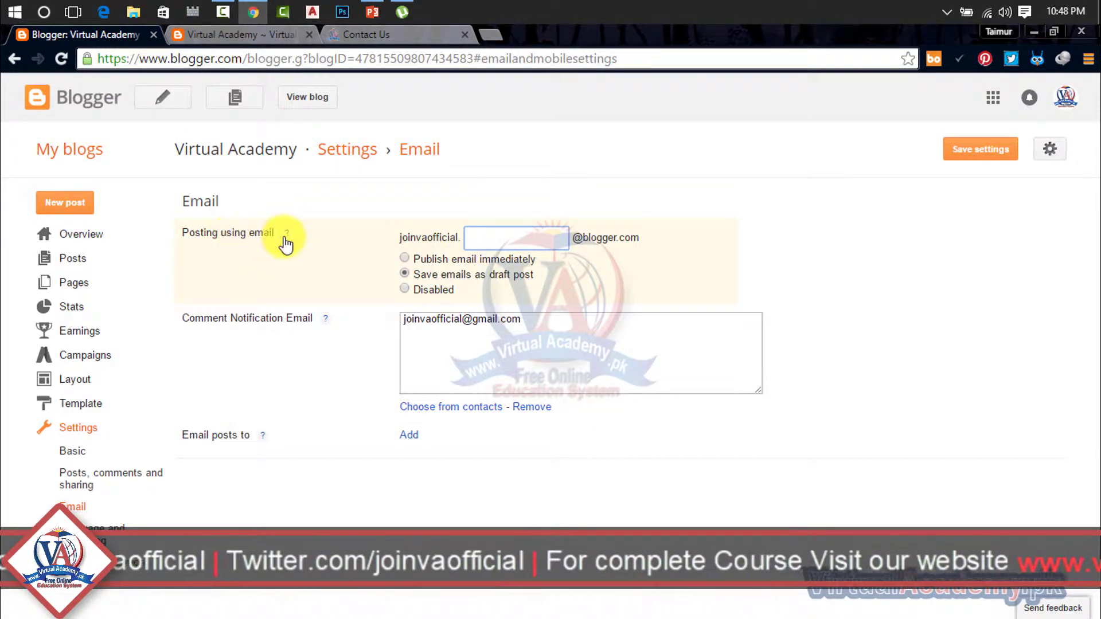
pyautogui.click(506, 239)
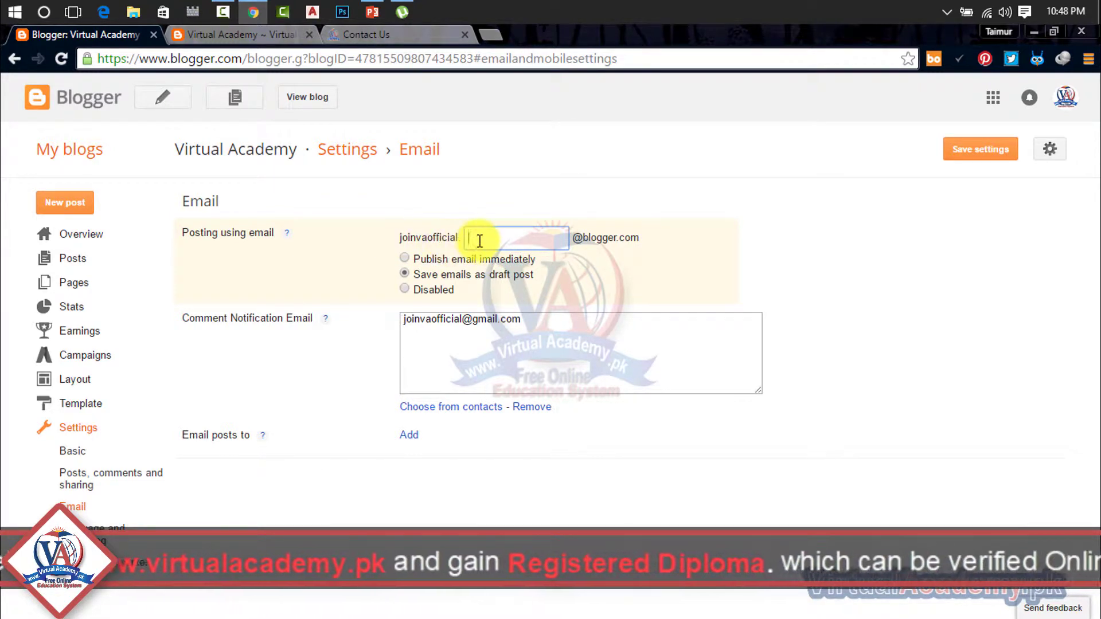
pyautogui.click(611, 274)
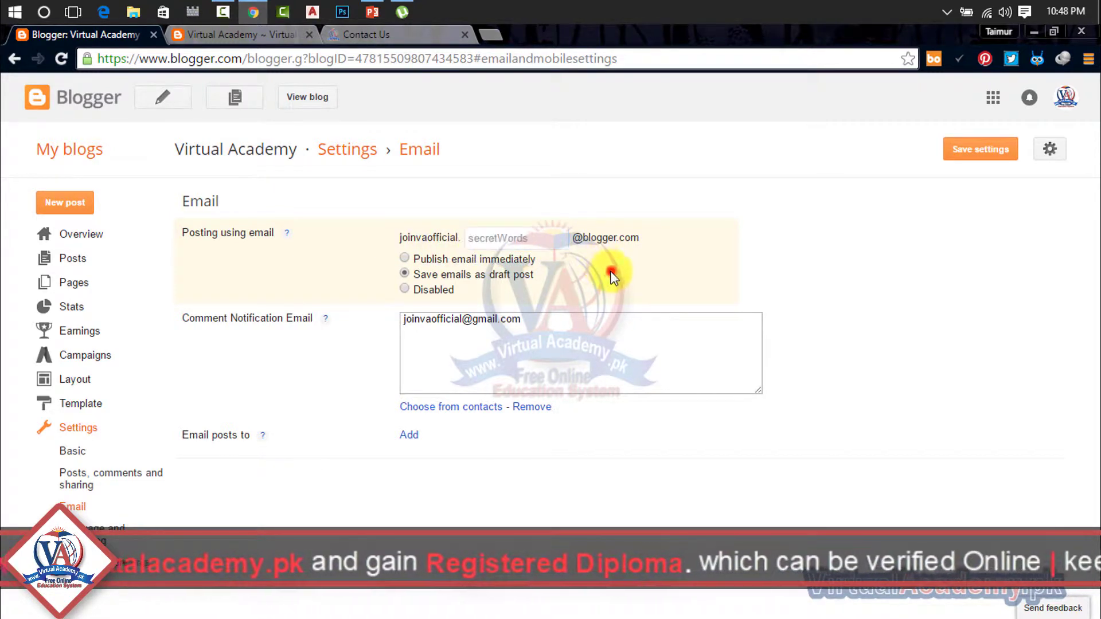
pyautogui.click(518, 242)
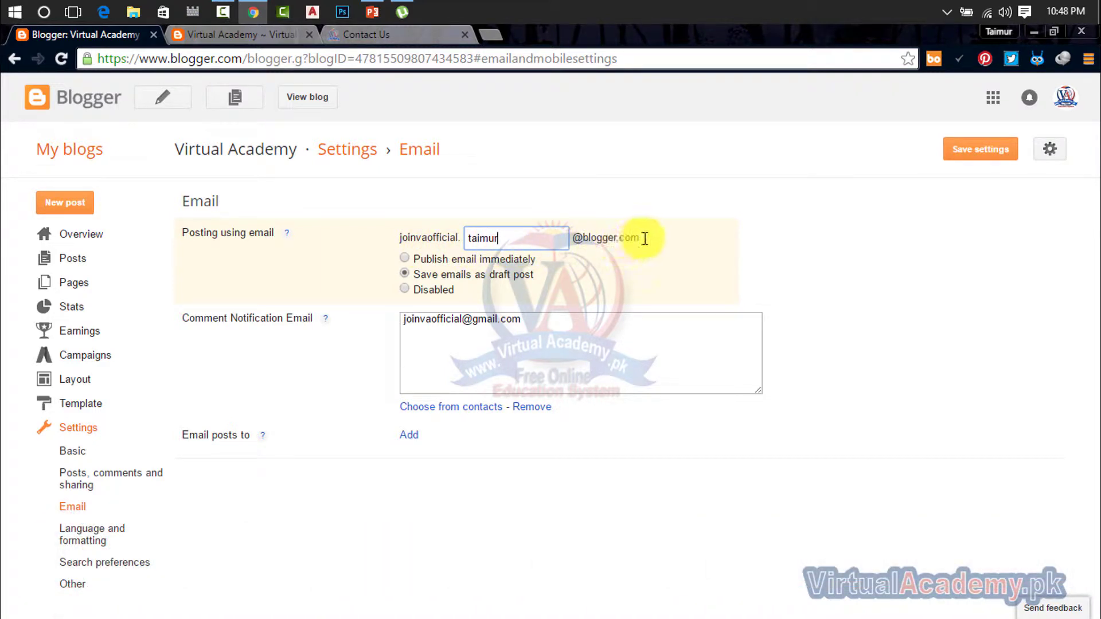
# Highlight the complete posting email address to review its prefix, secret word and domain
pyautogui.moveTo(644, 238); pyautogui.dragTo(344, 241)
pyautogui.click(672, 281)
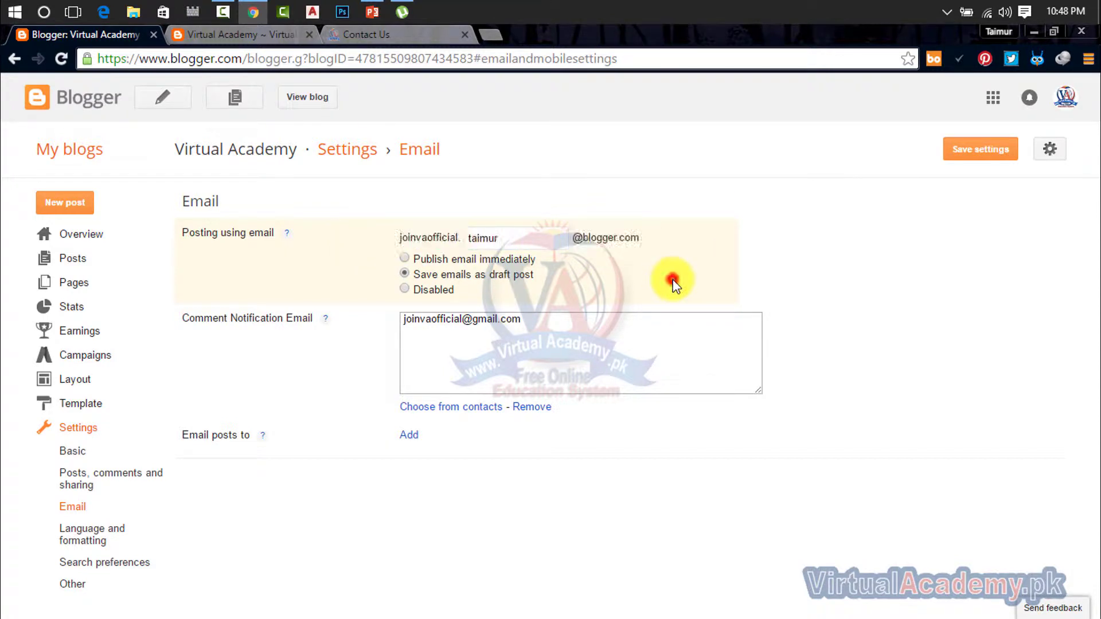
pyautogui.moveTo(641, 239); pyautogui.dragTo(400, 238)
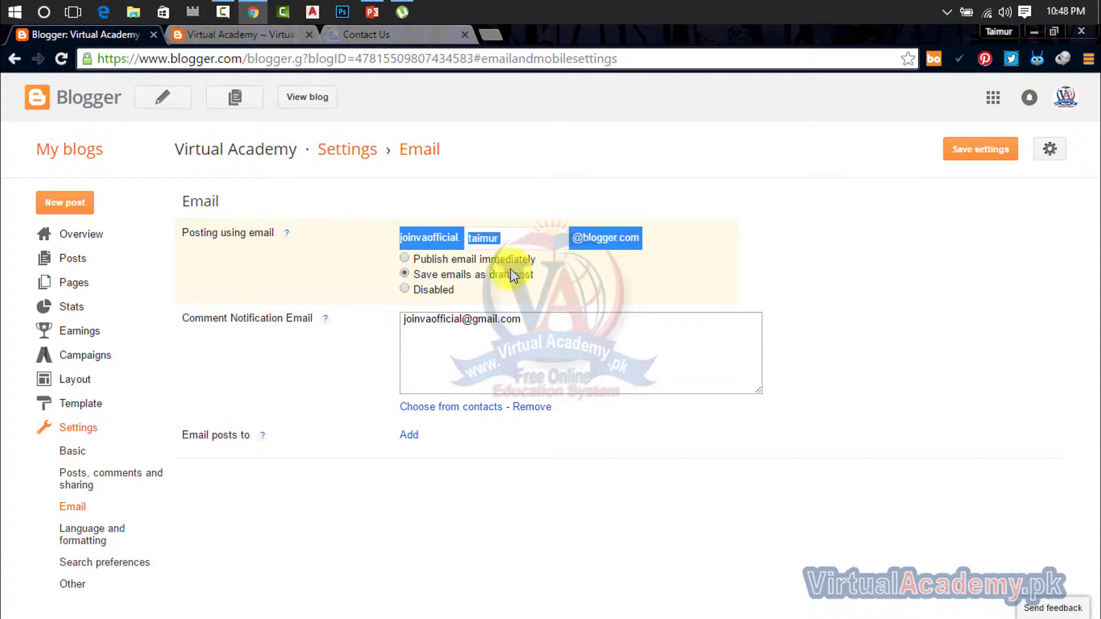
pyautogui.click(602, 281)
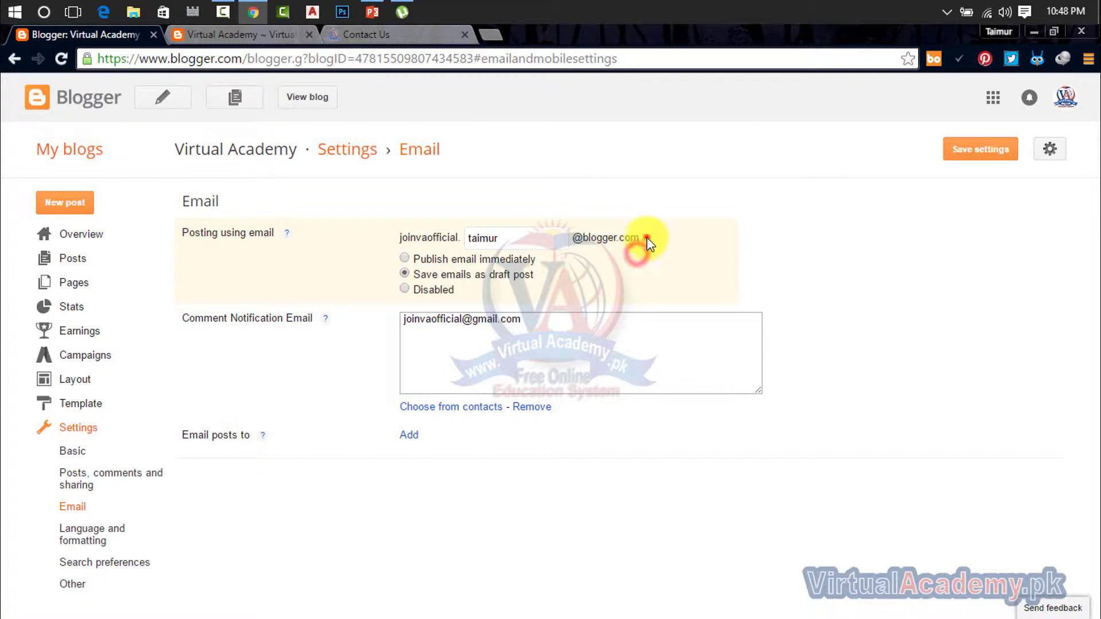
pyautogui.moveTo(643, 239); pyautogui.dragTo(400, 238)
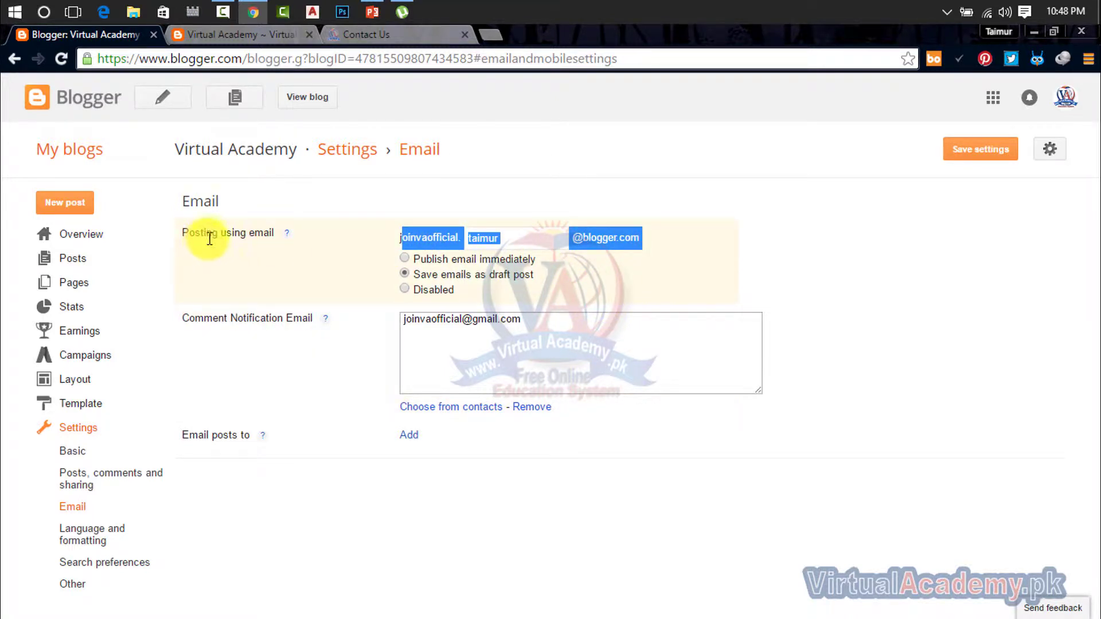
pyautogui.click(395, 245)
pyautogui.moveTo(402, 241); pyautogui.dragTo(776, 263)
# Examine the published Virtual Academy post and its author details, and revisit the Contact page
pyautogui.click(251, 42)
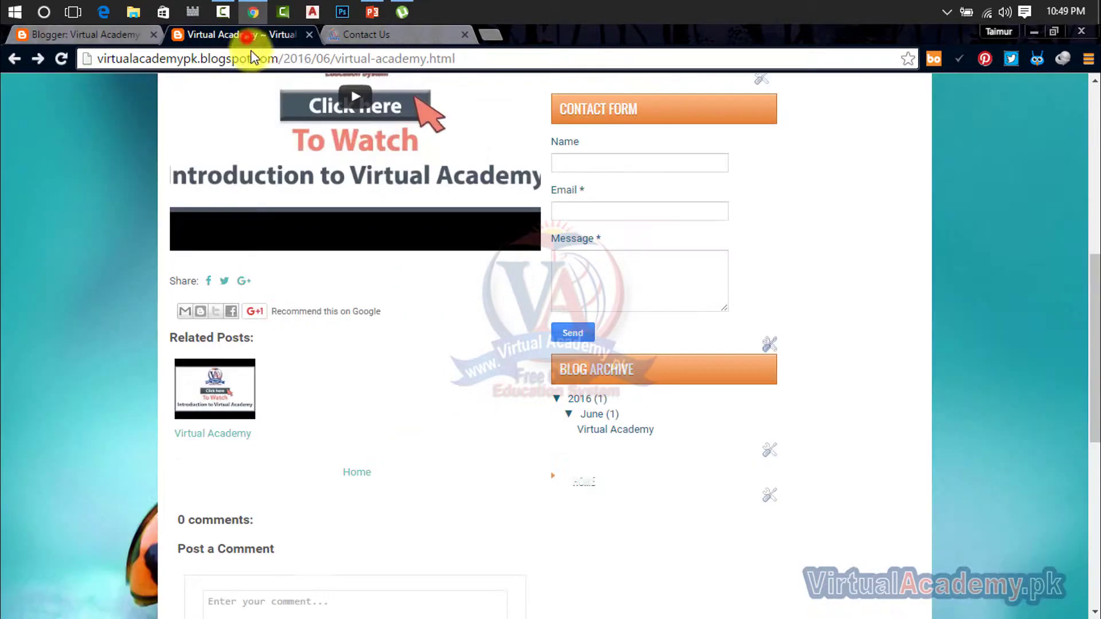
pyautogui.scroll(-4, 500, 395)
pyautogui.scroll(5, 373, 322)
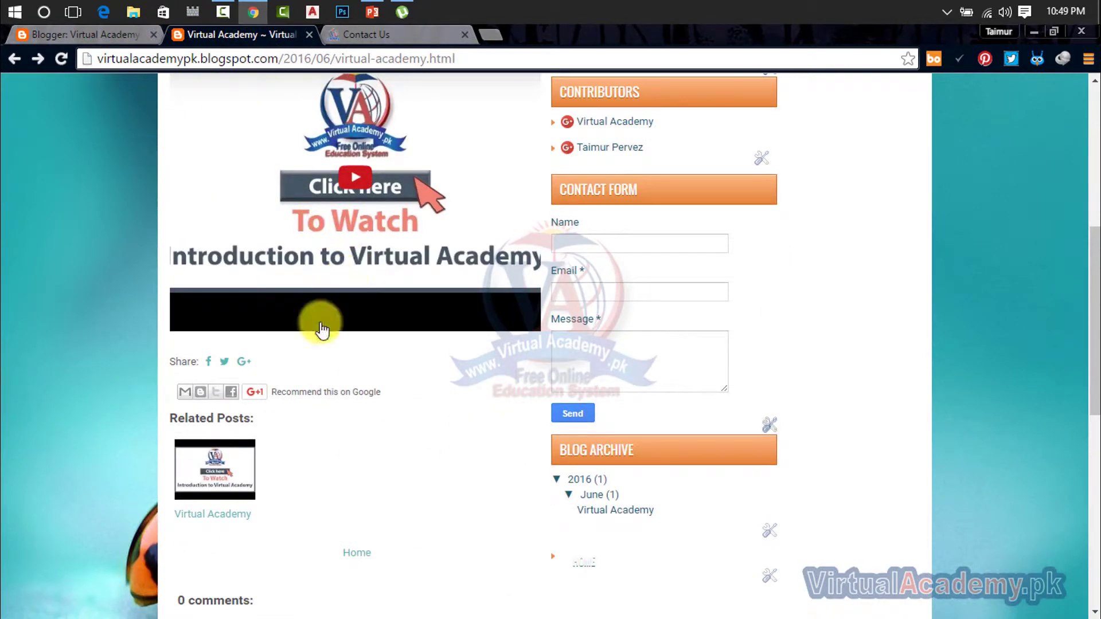
pyautogui.scroll(-3, 277, 410)
pyautogui.scroll(10, 276, 416)
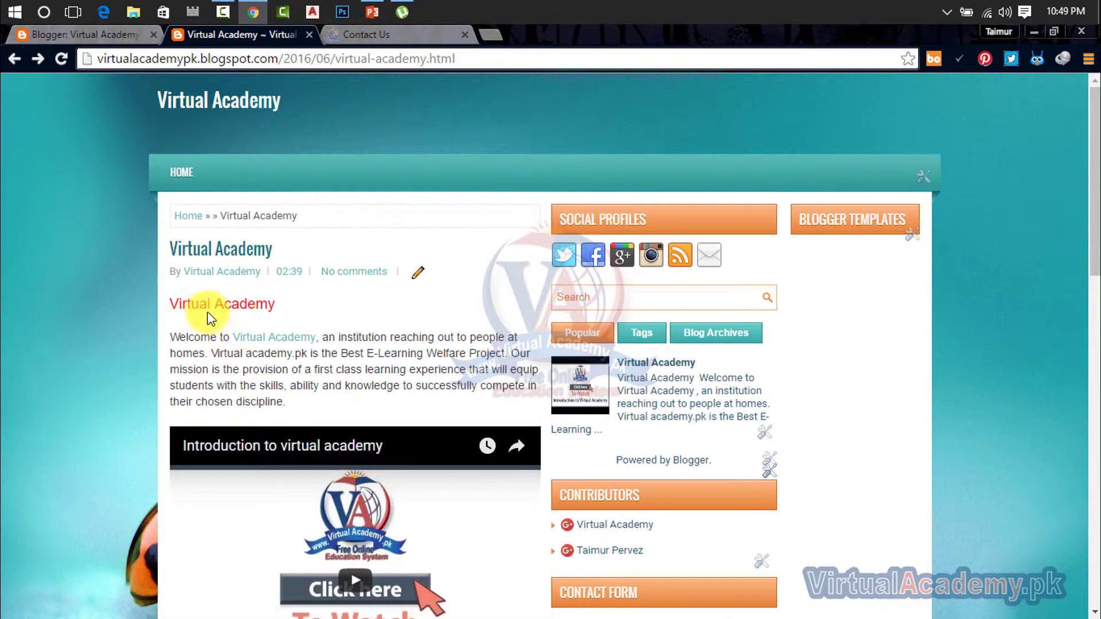
pyautogui.click(209, 274)
pyautogui.moveTo(213, 275)
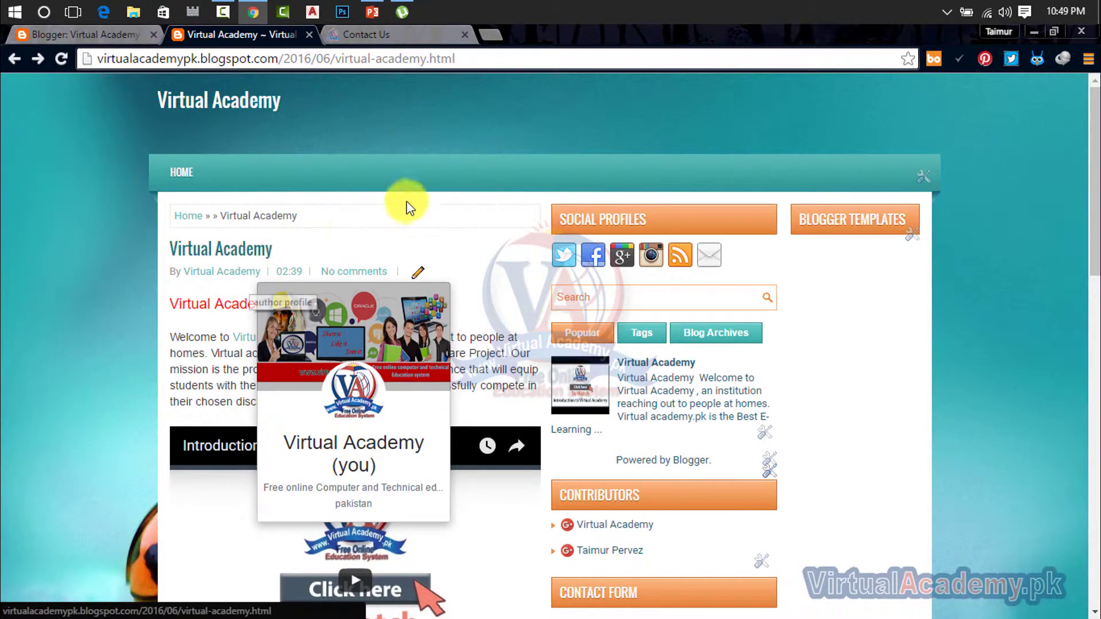
pyautogui.click(401, 39)
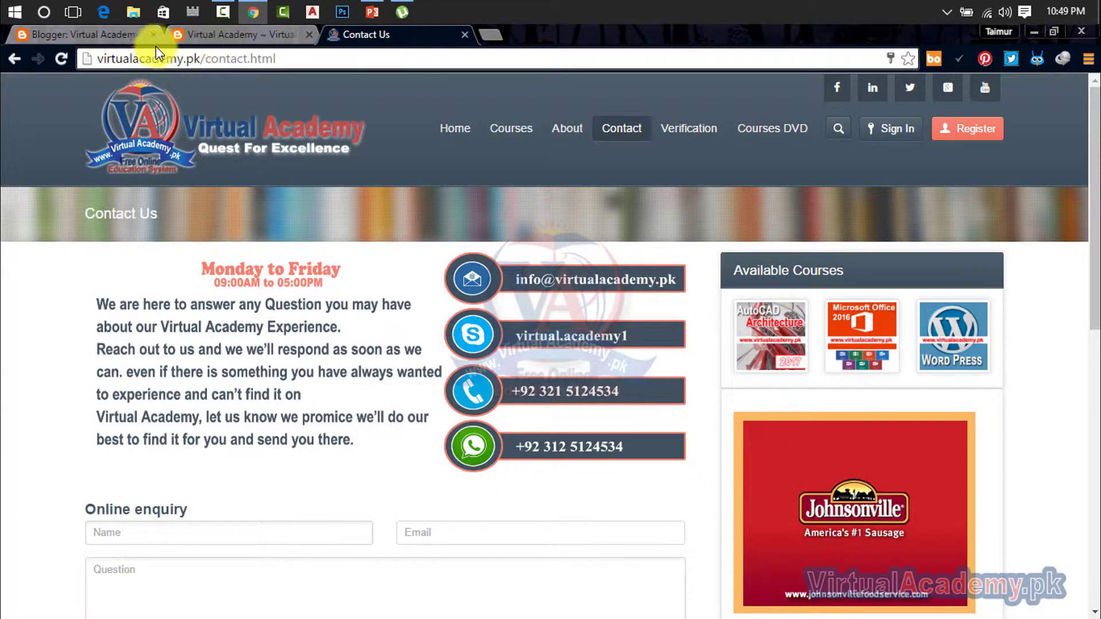
# Set posting by email to publish immediately and open the blog's Posts list in a new tab
pyautogui.click(118, 35)
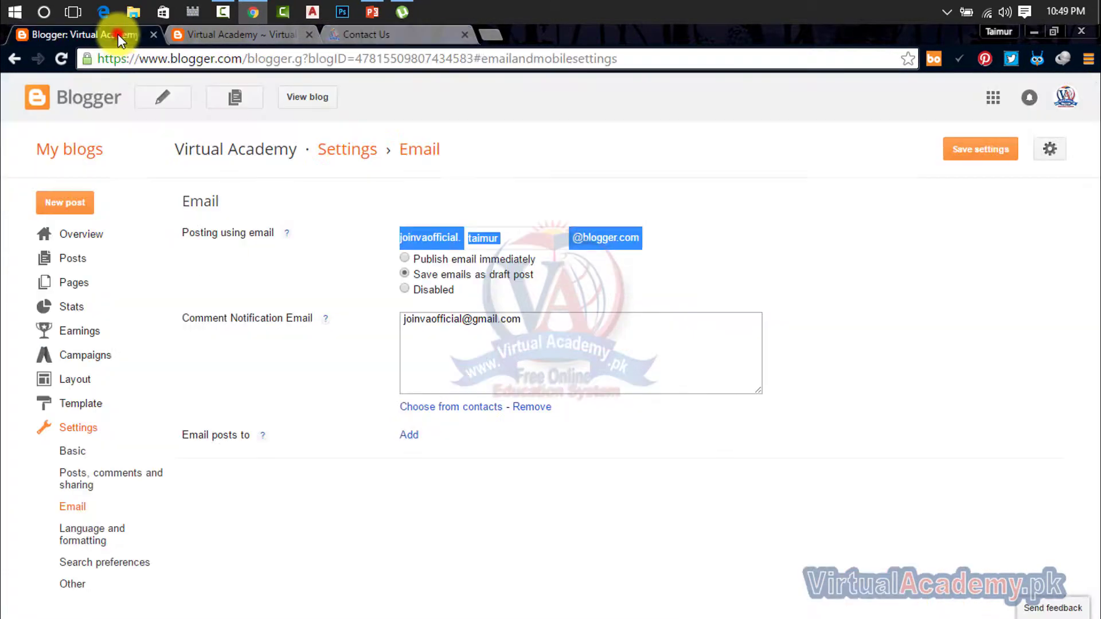
pyautogui.click(426, 262)
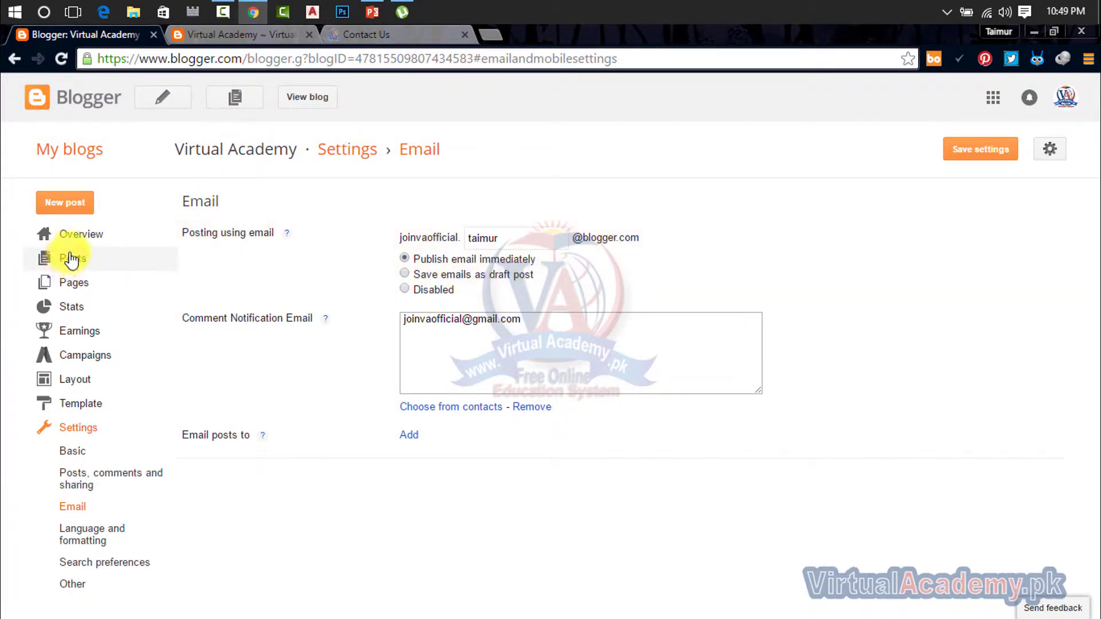
pyautogui.rightClick(91, 259)
pyautogui.click(115, 264)
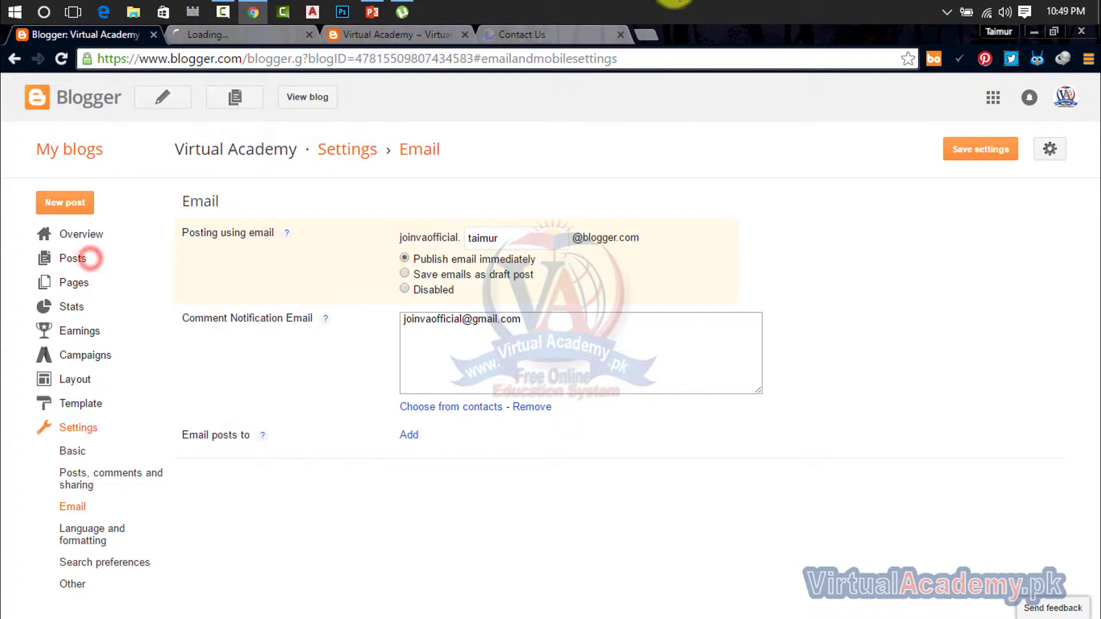
pyautogui.click(252, 36)
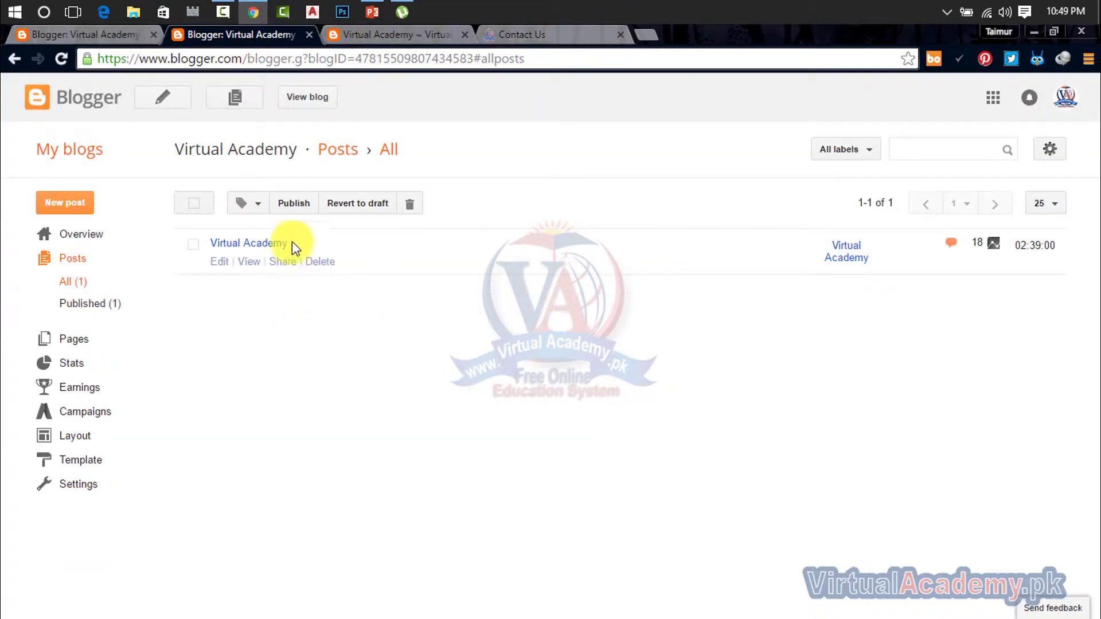
pyautogui.click(293, 207)
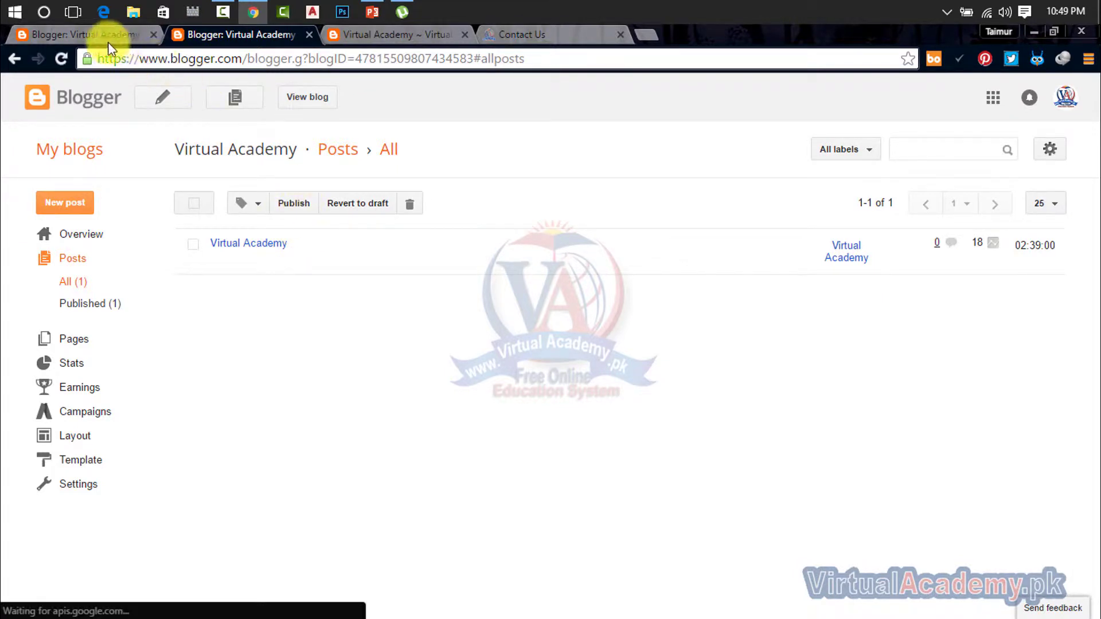
# Return to the Email settings and set posting by email to save emails as draft posts
pyautogui.click(93, 33)
pyautogui.tripleClick(621, 336)
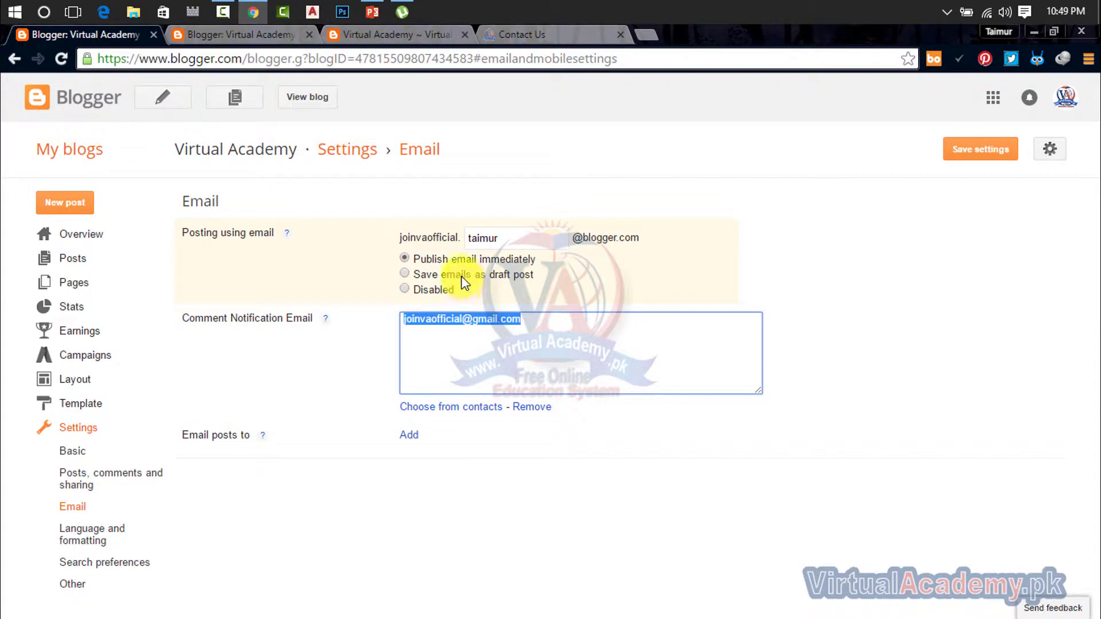
pyautogui.click(433, 274)
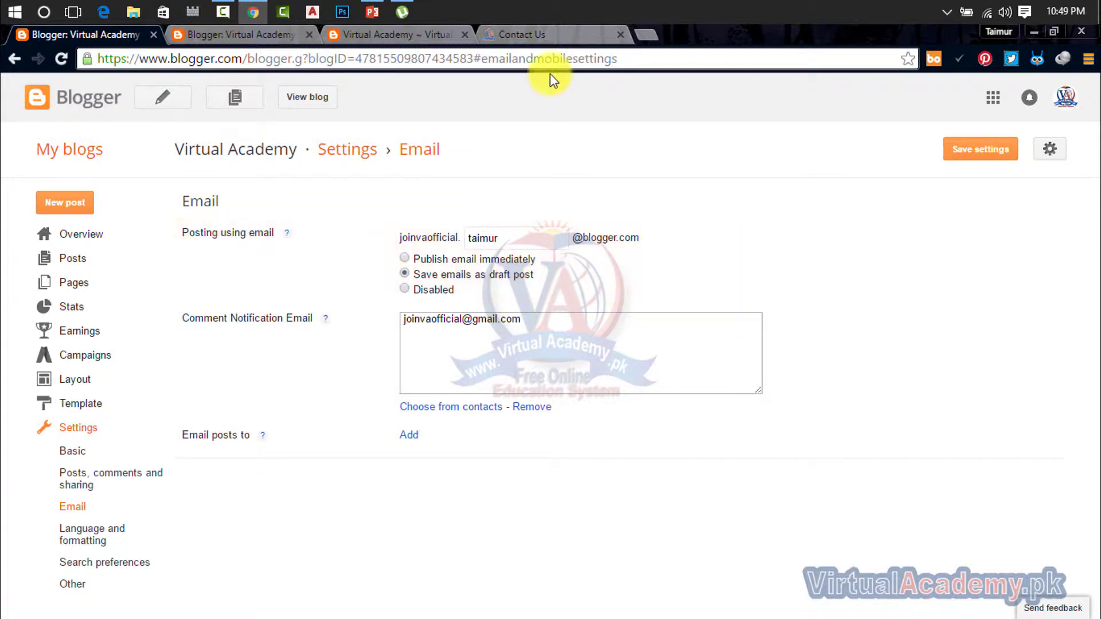
# Open the Google home page in a new browser tab
pyautogui.click(643, 36)
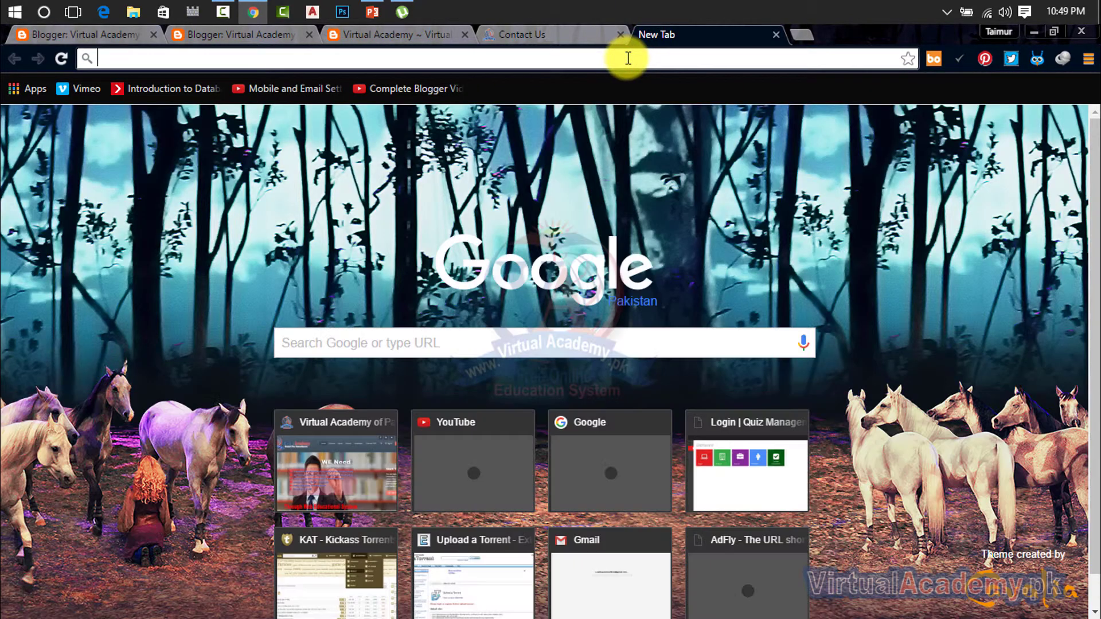
pyautogui.write('g')
pyautogui.press('Return')
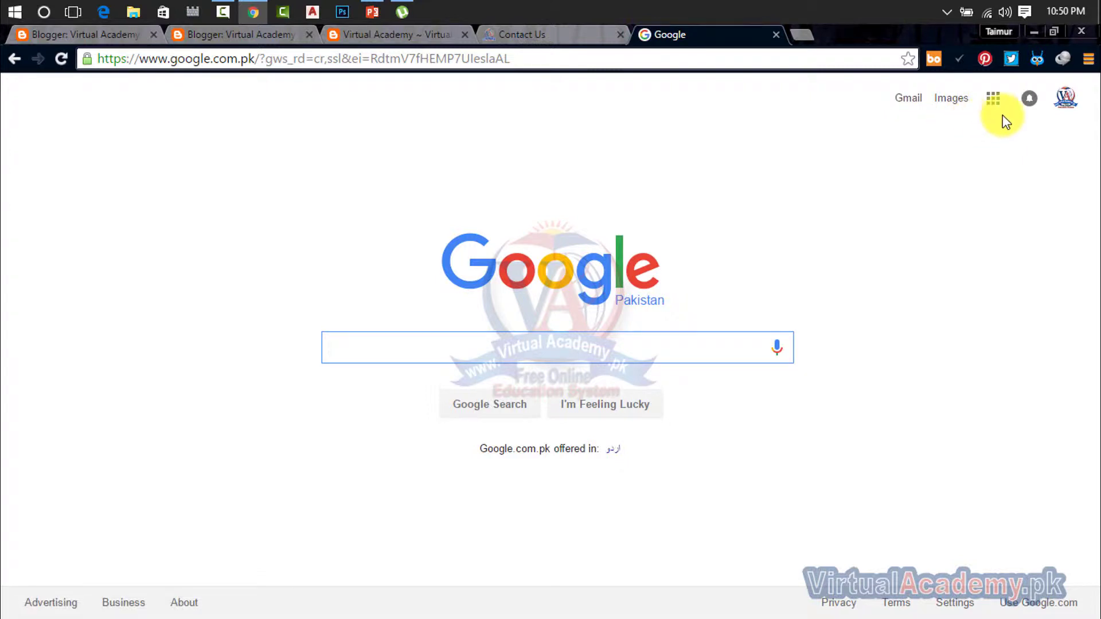
# Open Gmail's Drafts folder, compose a message addressed to "fgds", and close it as a saved draft
pyautogui.click(905, 100)
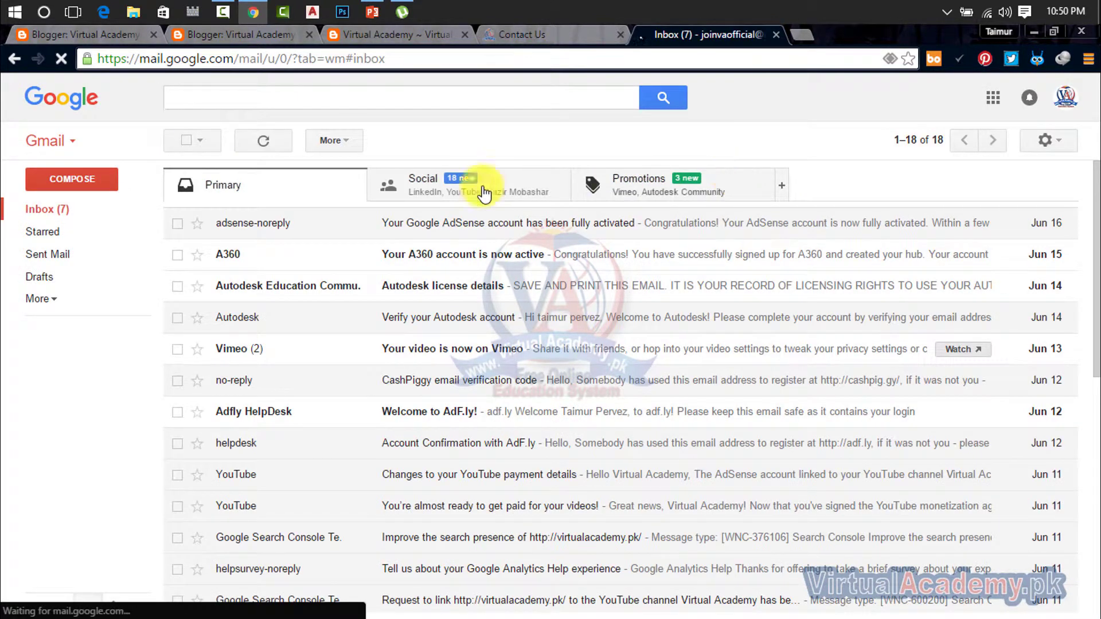
pyautogui.click(50, 279)
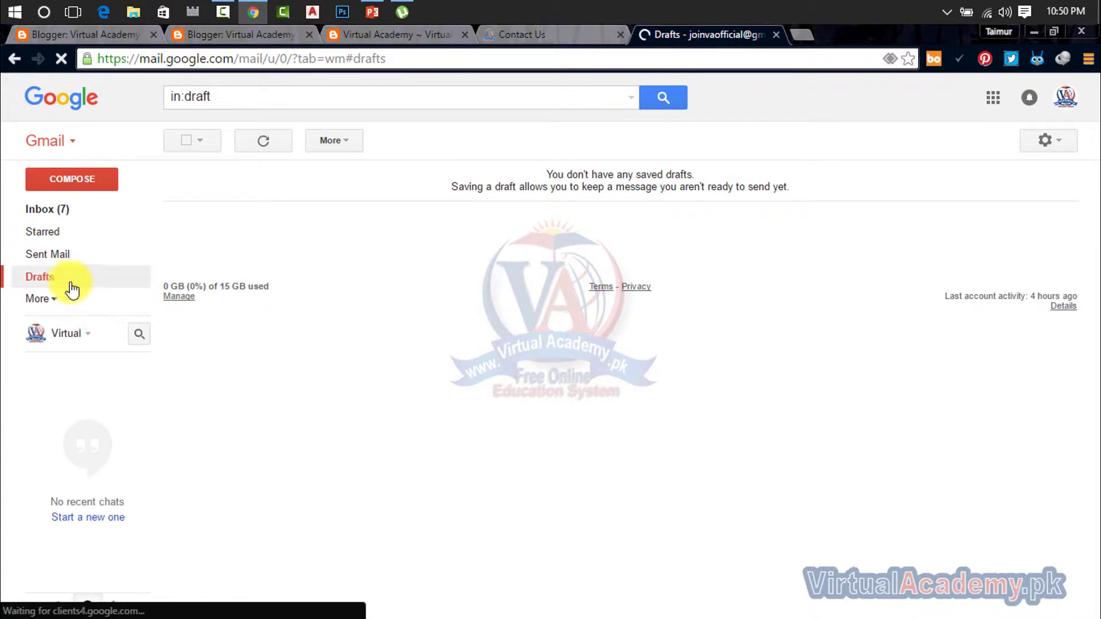
pyautogui.click(80, 179)
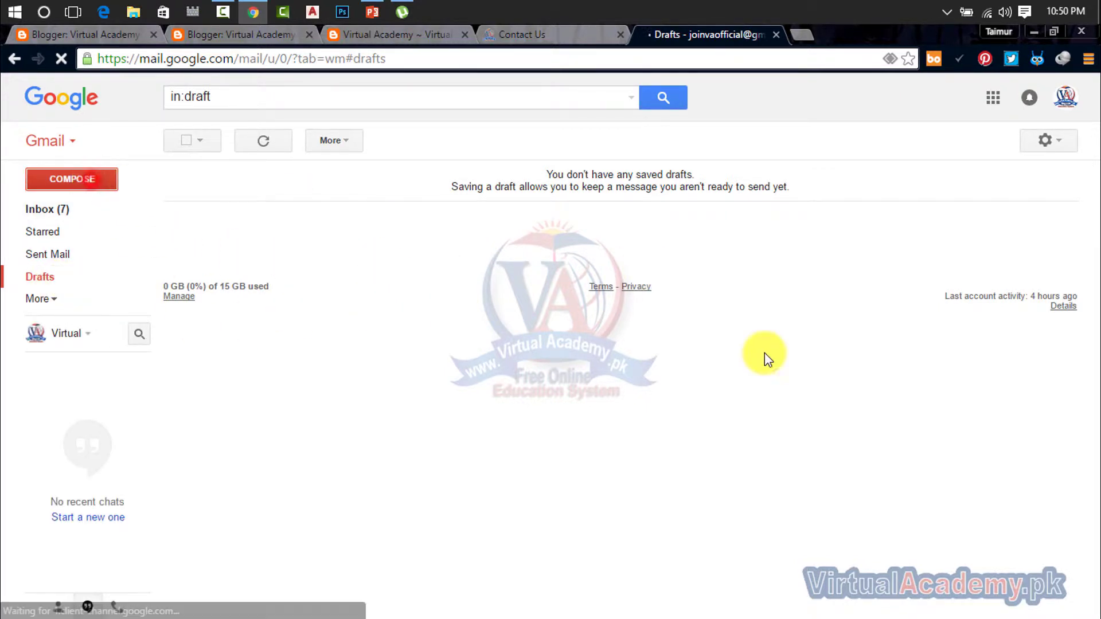
pyautogui.write('fgds')
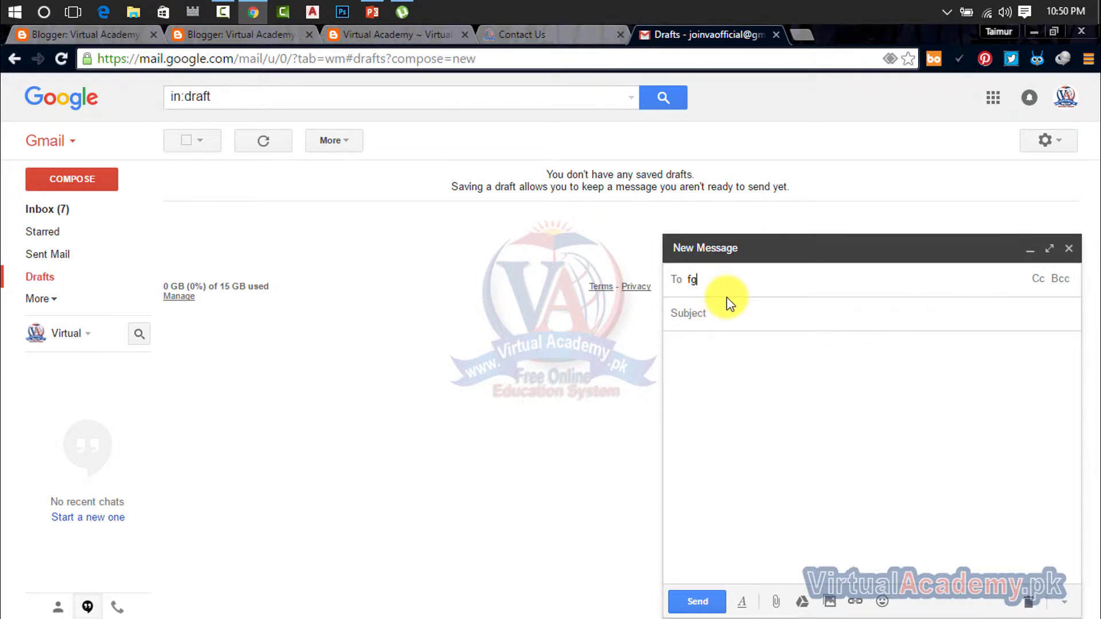
pyautogui.click(458, 443)
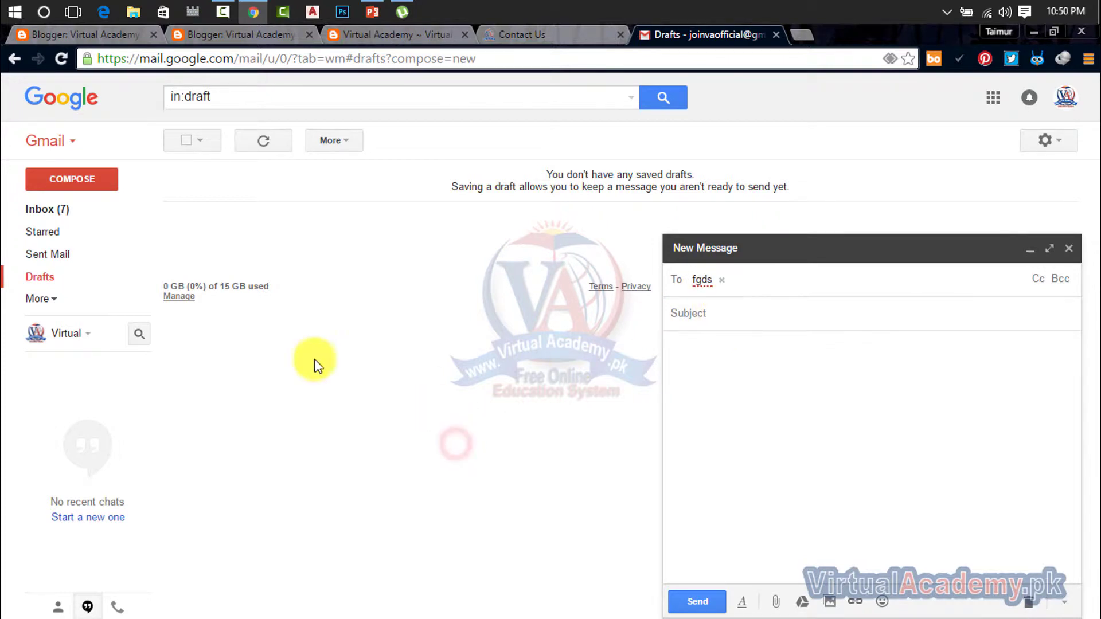
pyautogui.click(1070, 248)
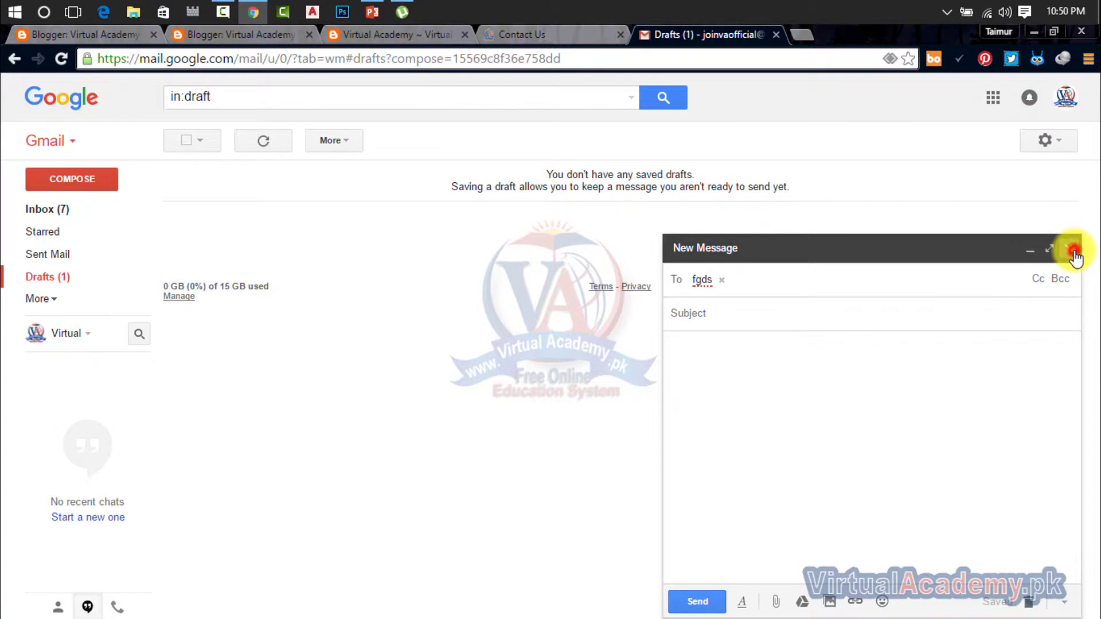
# Reopen the saved Gmail draft, check the blog's Posts list, and return to the Blogger Email settings
pyautogui.click(51, 278)
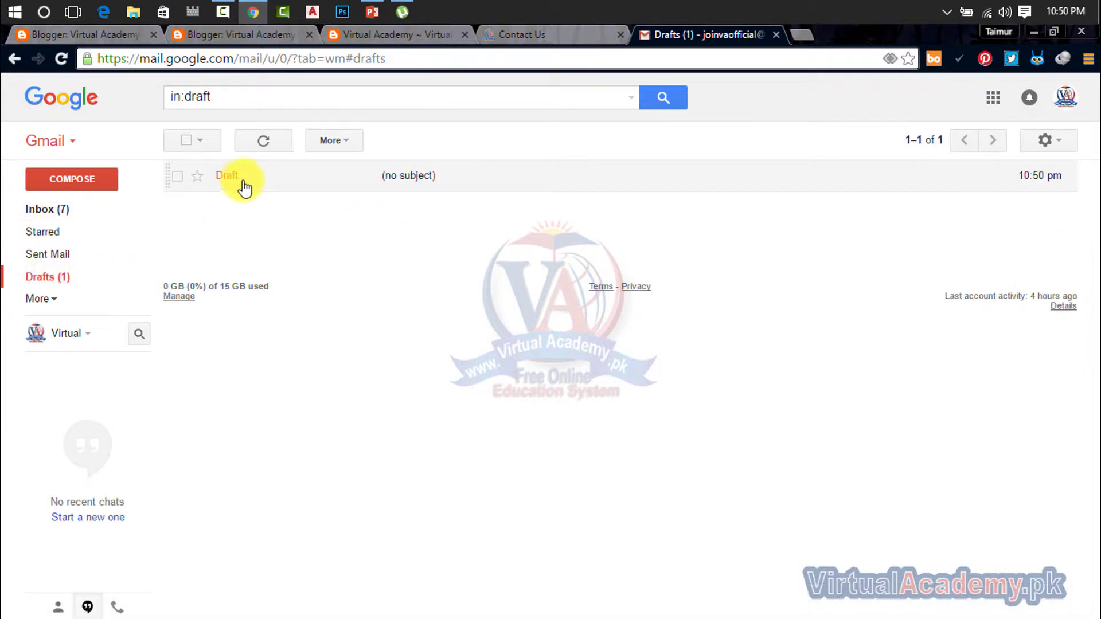
pyautogui.click(317, 183)
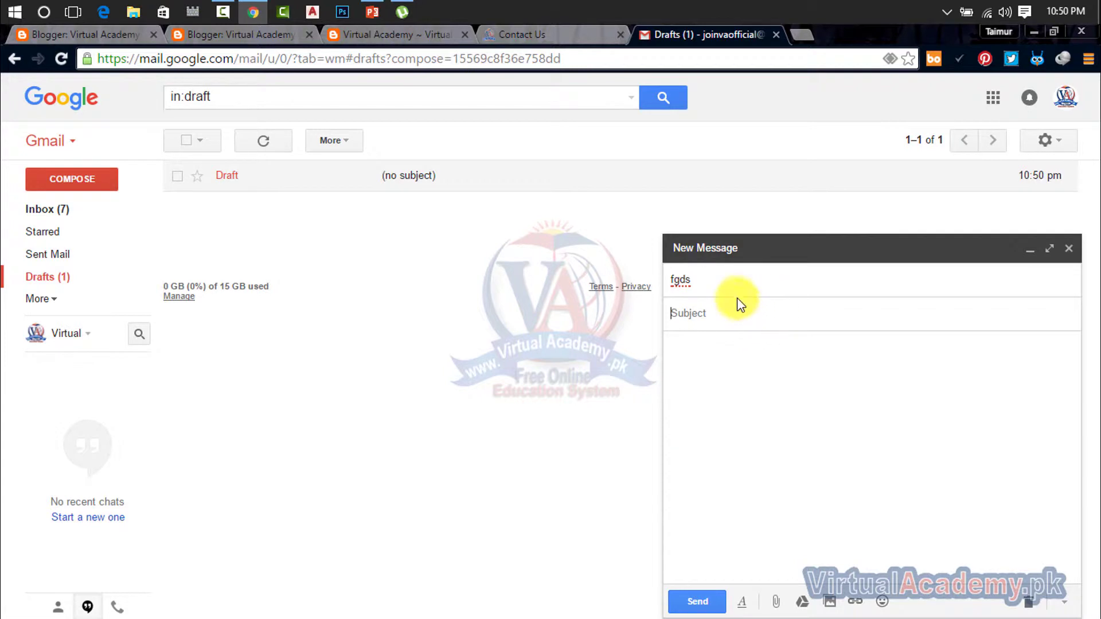
pyautogui.click(248, 38)
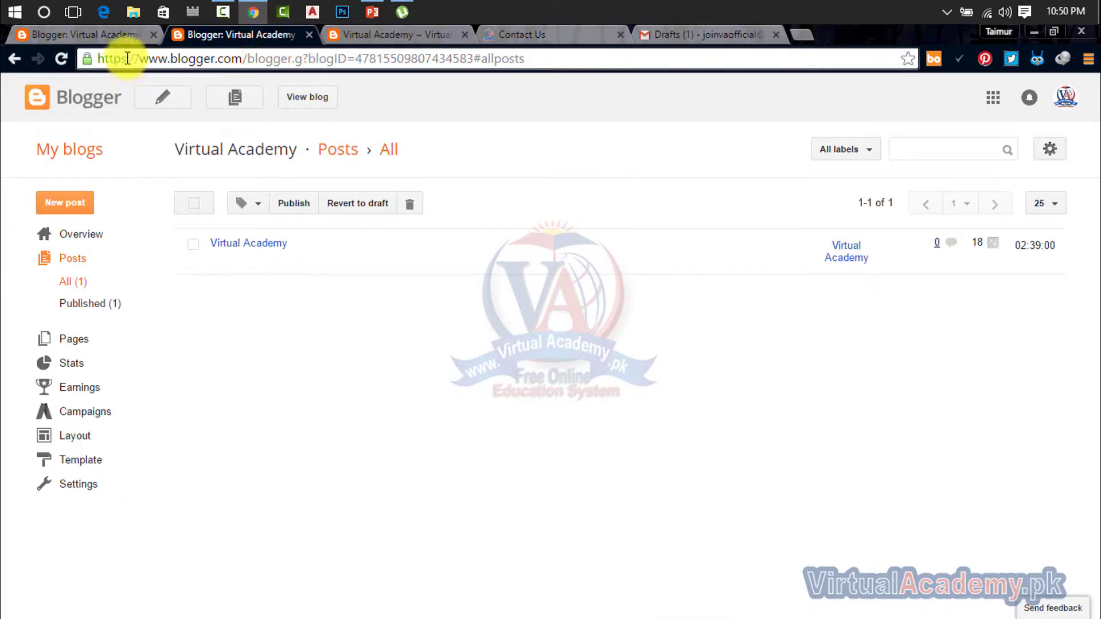
pyautogui.click(112, 36)
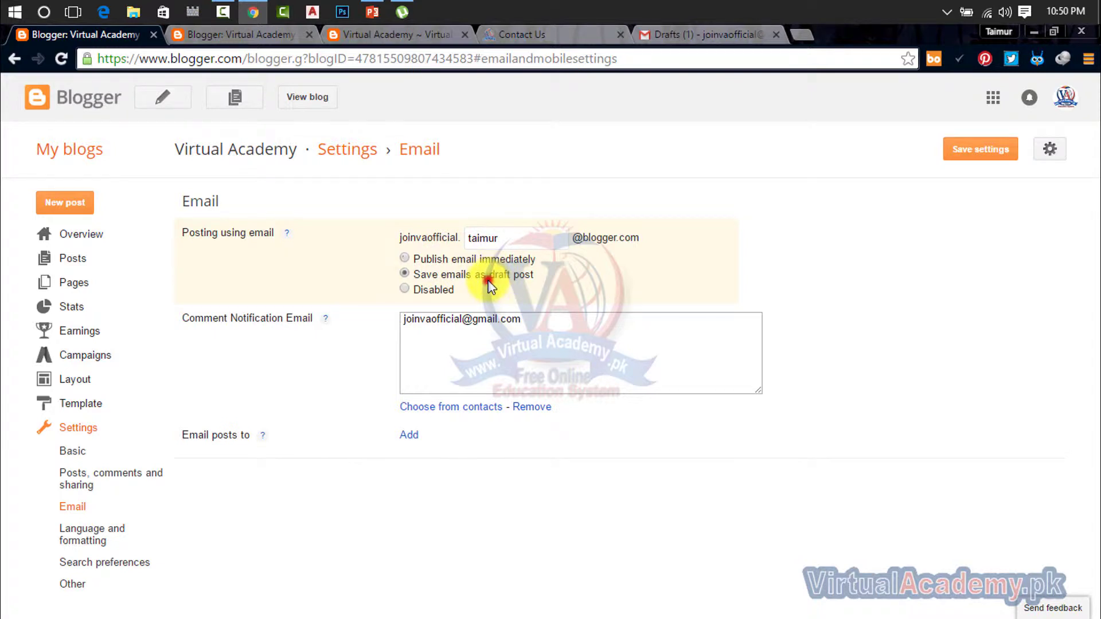
# Clear the address from the Comment Notification Email setting
pyautogui.click(529, 320)
pyautogui.hotkey('ctrl', 'a')
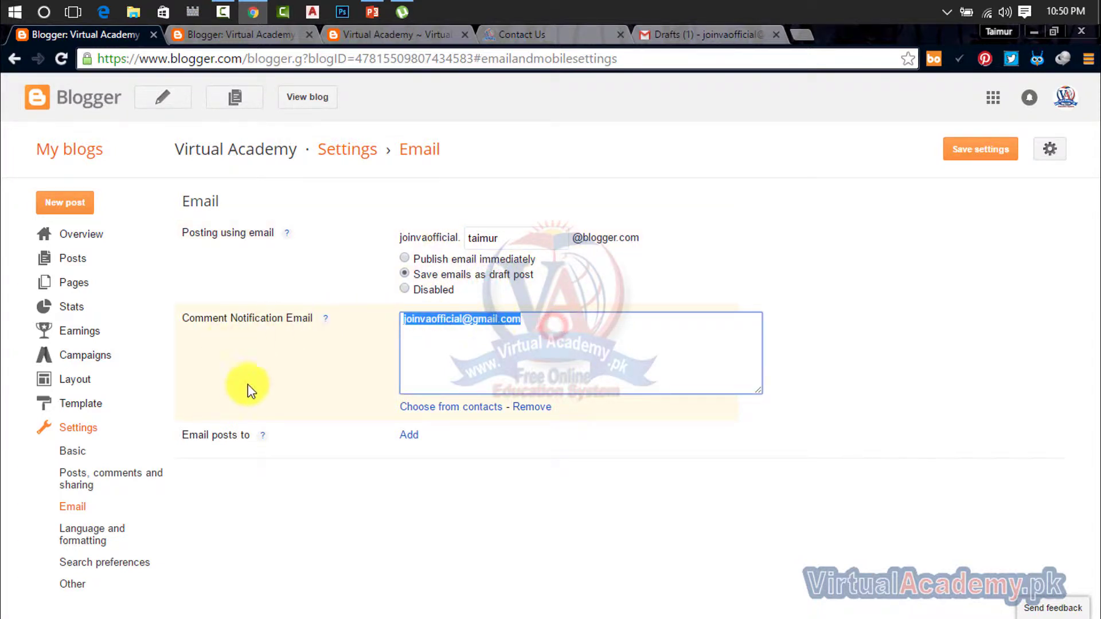
pyautogui.press('BackSpace')
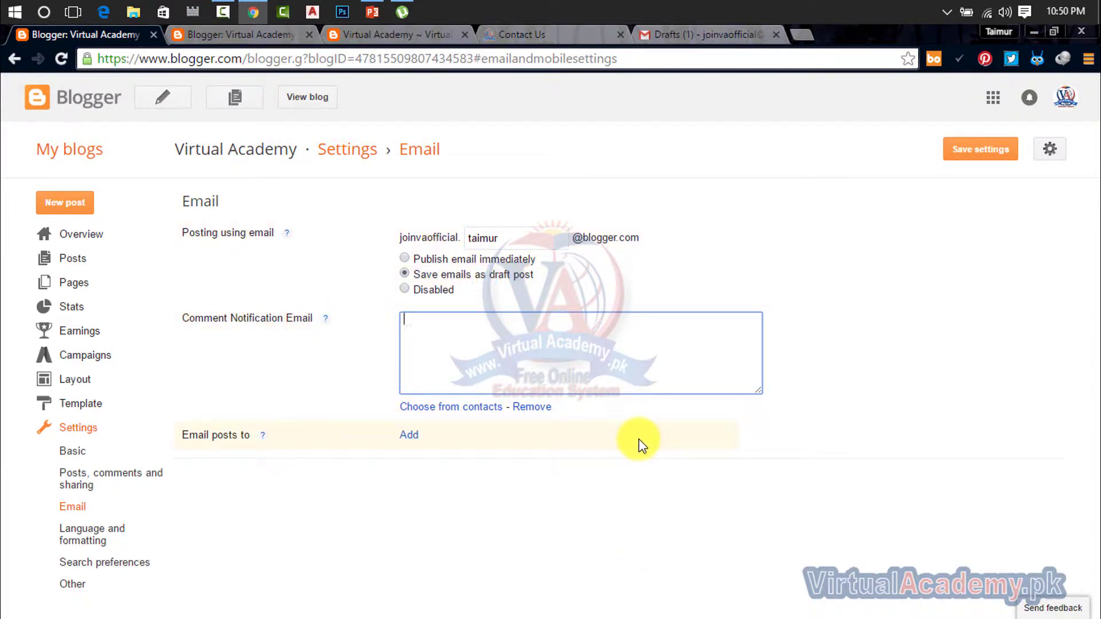
pyautogui.click(735, 469)
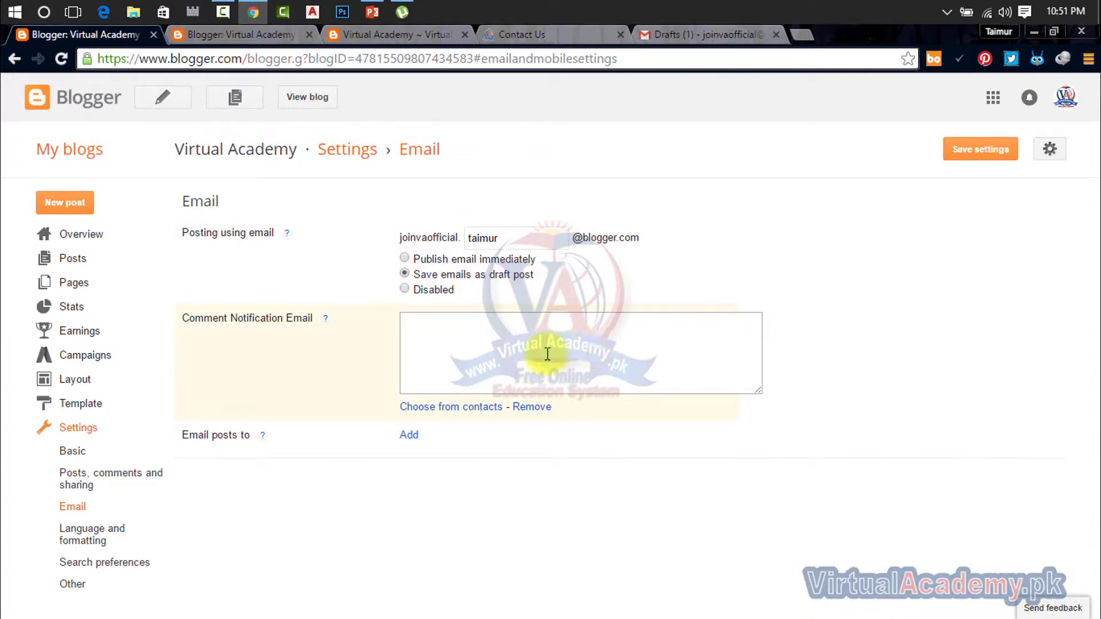
# Paste the clipboard text into Comment Notification Email and undo back to the original address
pyautogui.click(526, 358)
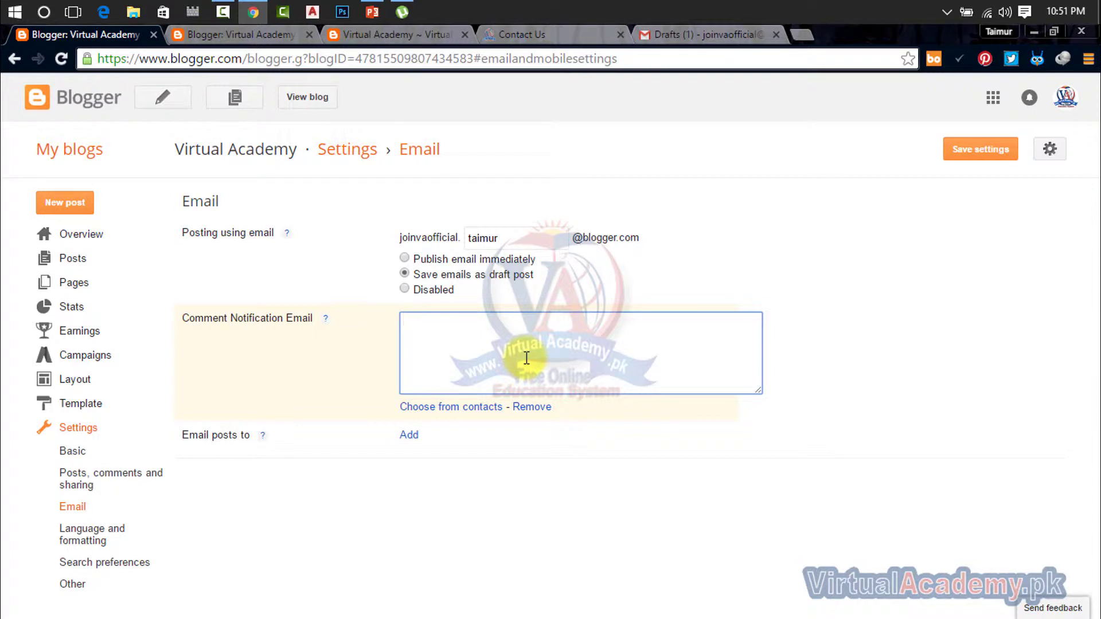
pyautogui.hotkey('ctrl', 'v')
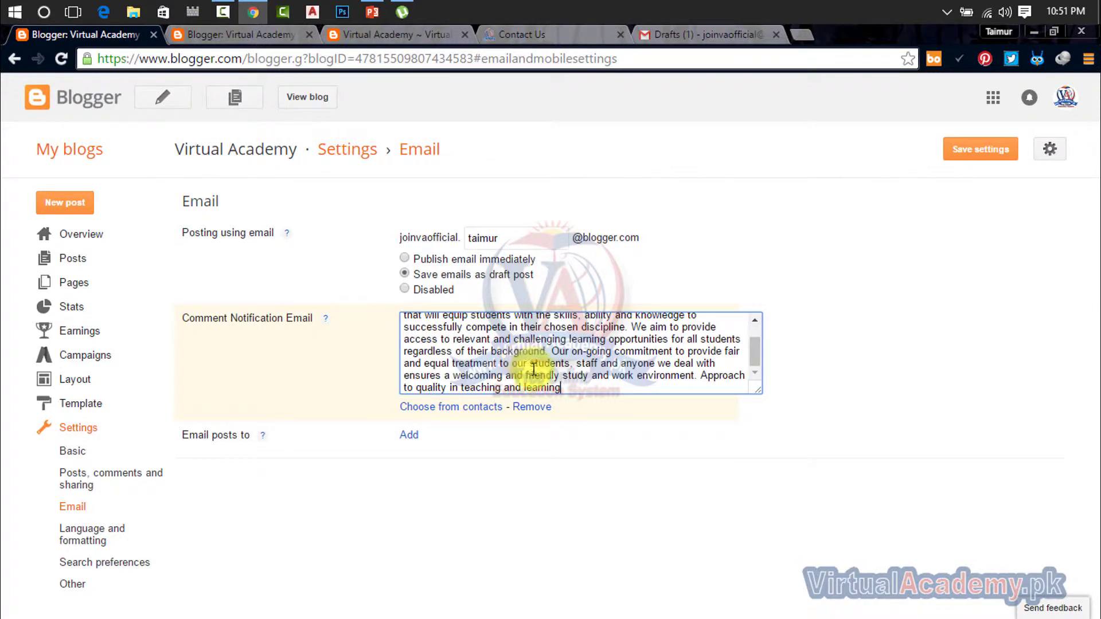
pyautogui.hotkey('ctrl', 'z')
pyautogui.hotkey('ctrl', 'z')
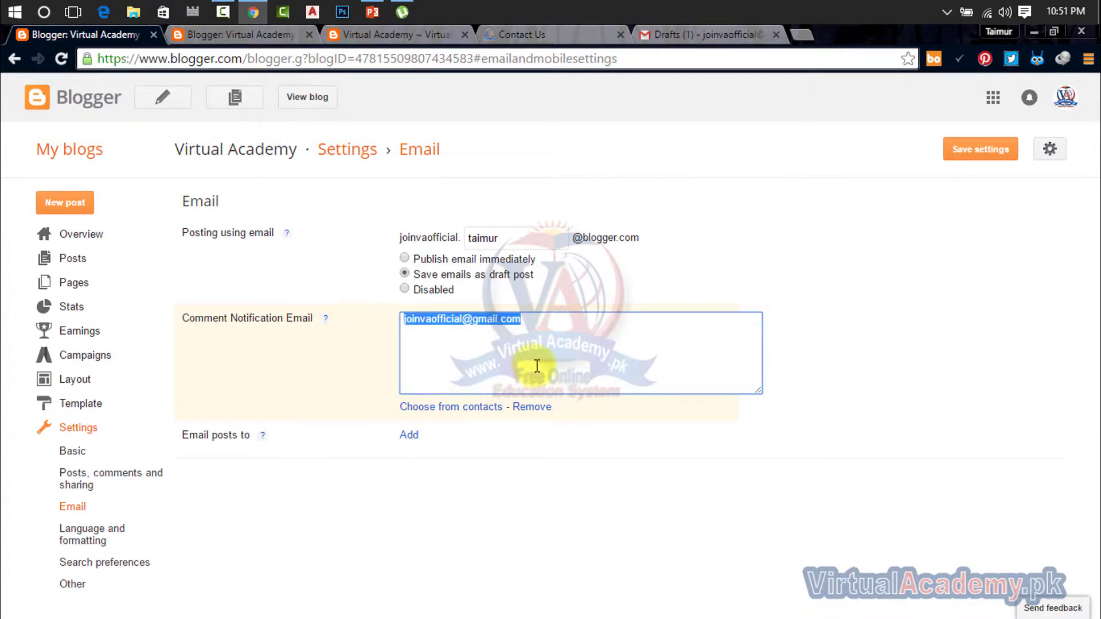
pyautogui.click(537, 366)
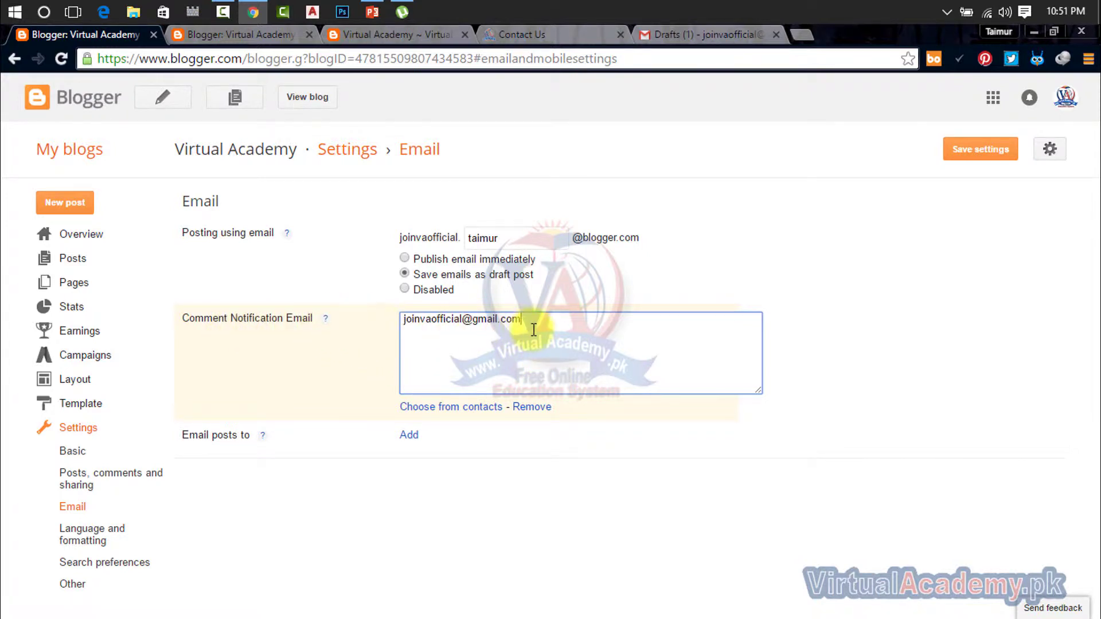
# Switch to the Gmail inbox and read the newest LinkedIn message under Social, with the draft window closed
pyautogui.moveTo(531, 325); pyautogui.dragTo(421, 316)
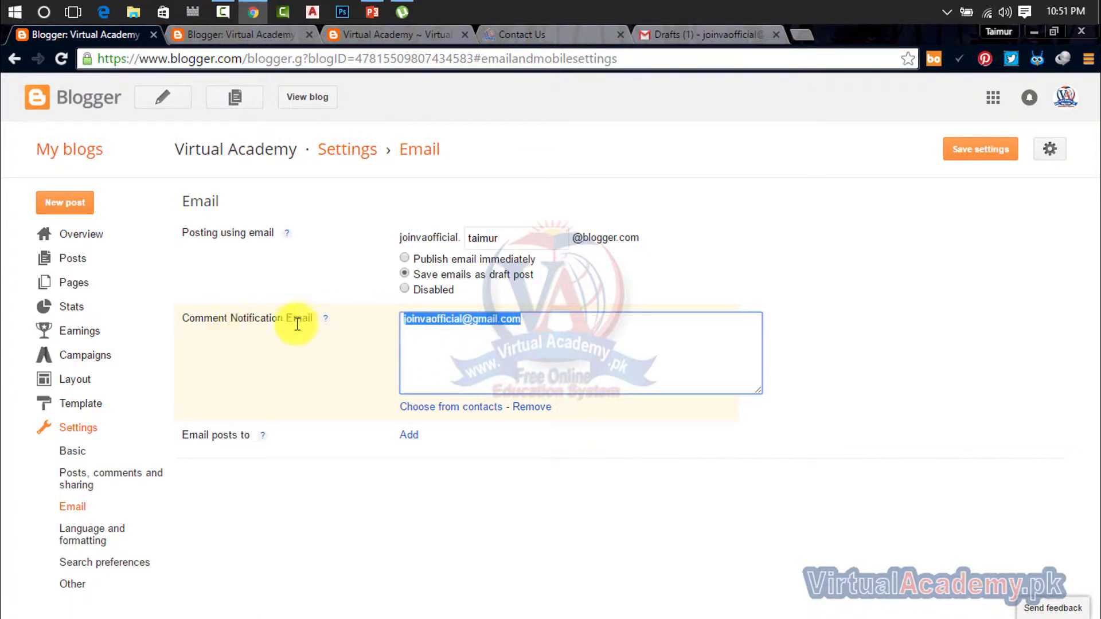
pyautogui.click(676, 32)
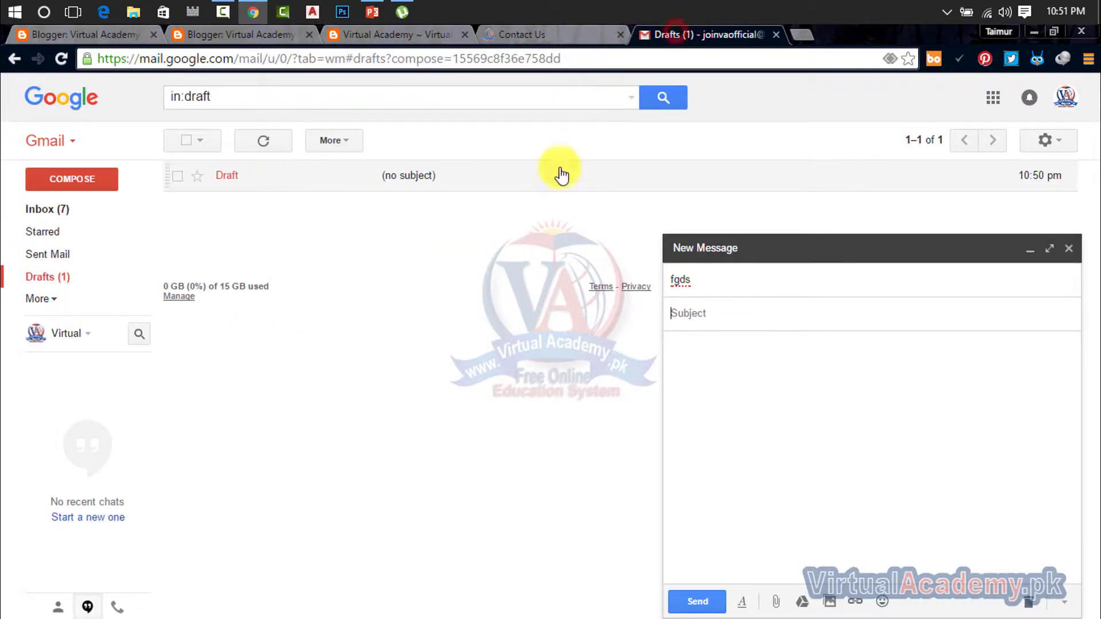
pyautogui.click(41, 209)
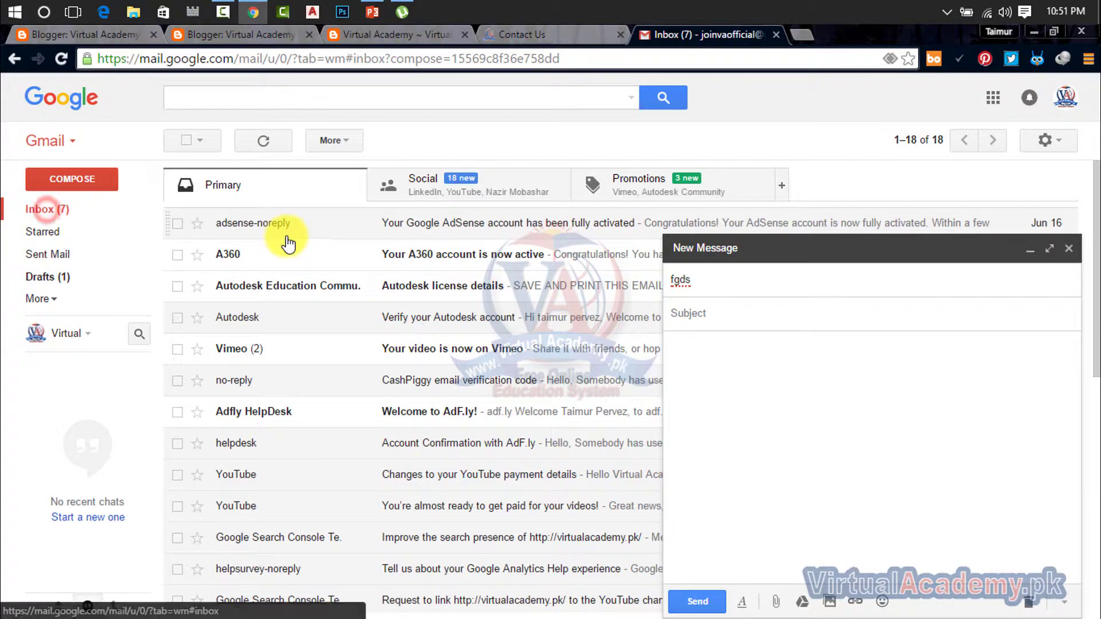
pyautogui.click(446, 191)
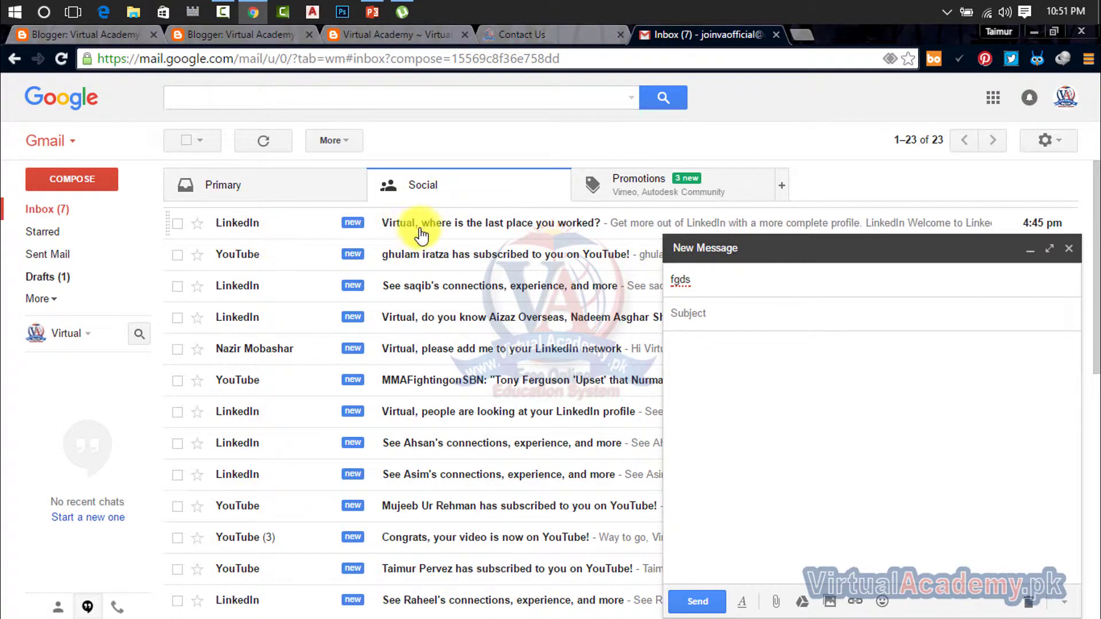
pyautogui.click(430, 230)
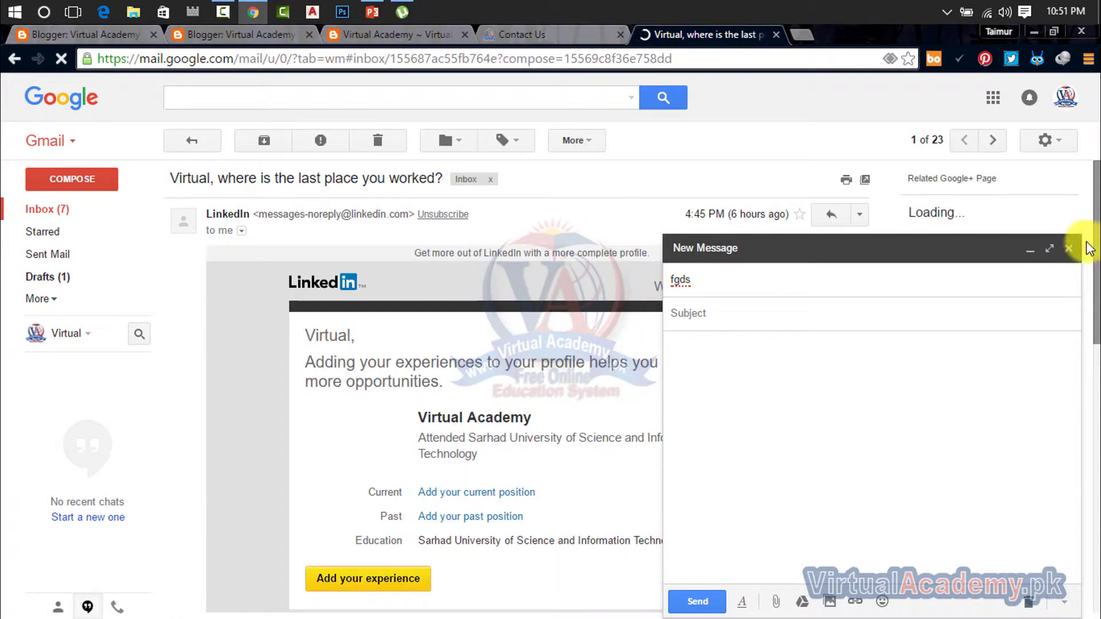
pyautogui.click(1068, 248)
pyautogui.scroll(-3, 431, 385)
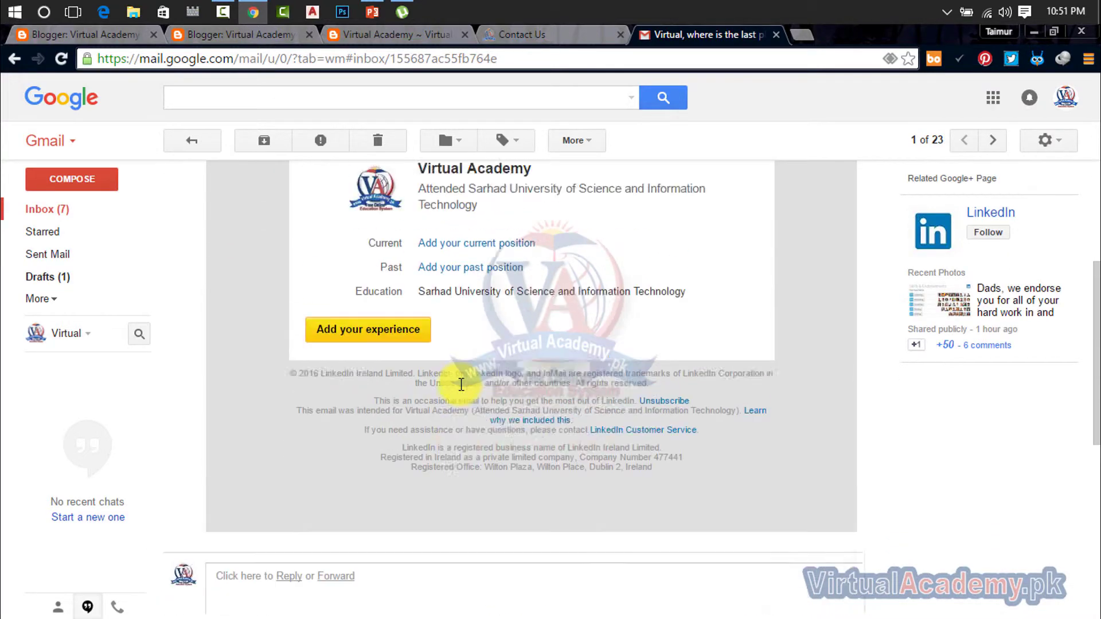
pyautogui.scroll(3, 457, 377)
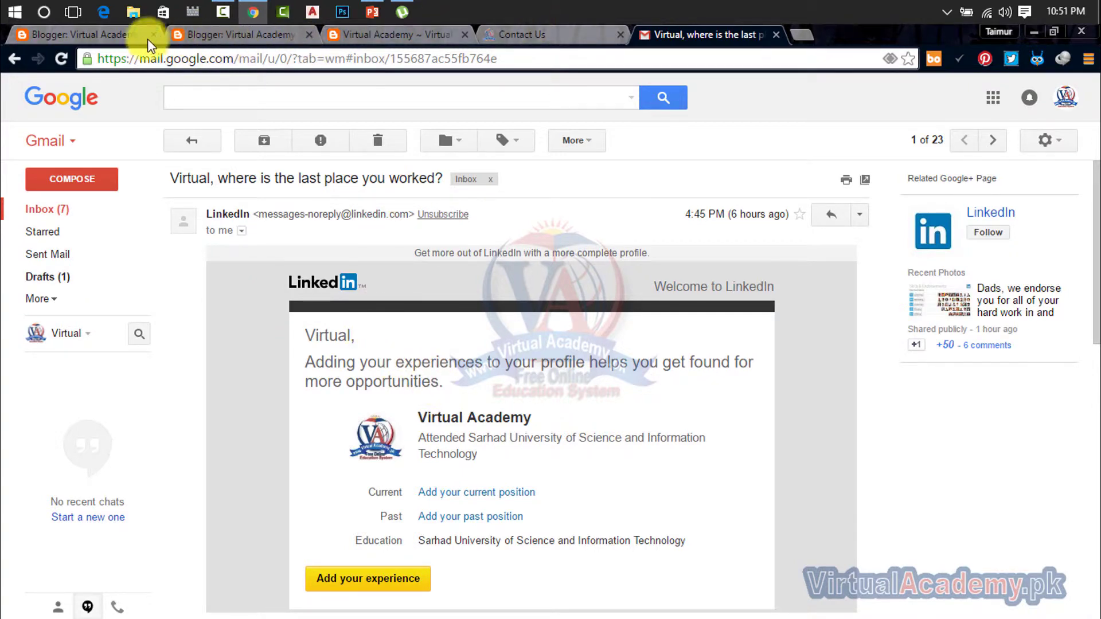
# Return to the Blogger Email settings and read the help note for Comment Notification Email
pyautogui.click(69, 34)
pyautogui.click(536, 317)
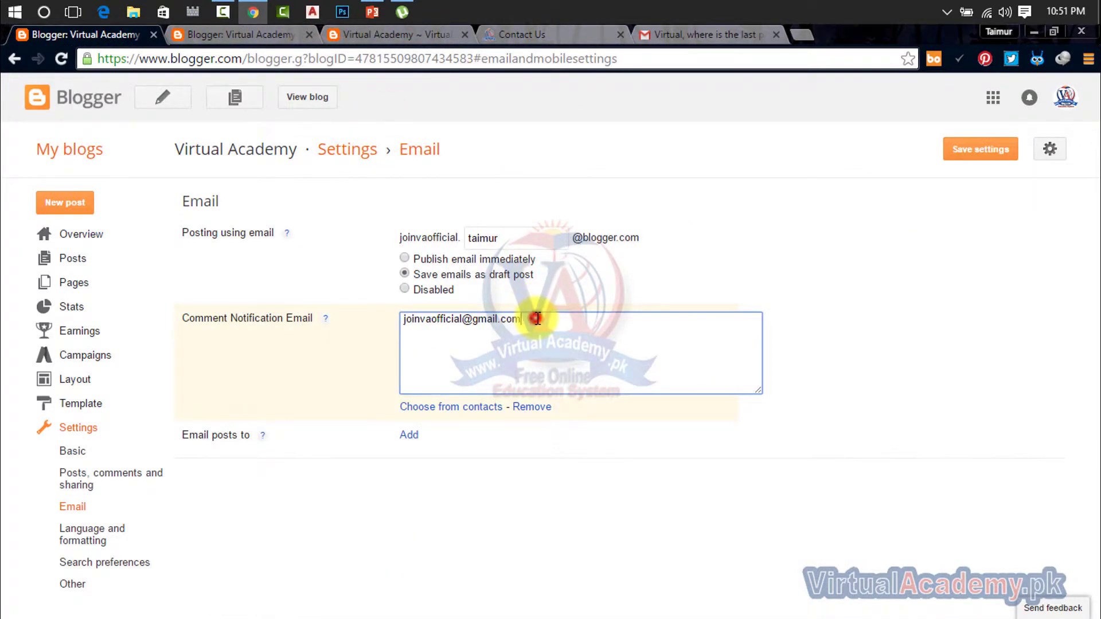
pyautogui.moveTo(542, 319); pyautogui.dragTo(374, 327)
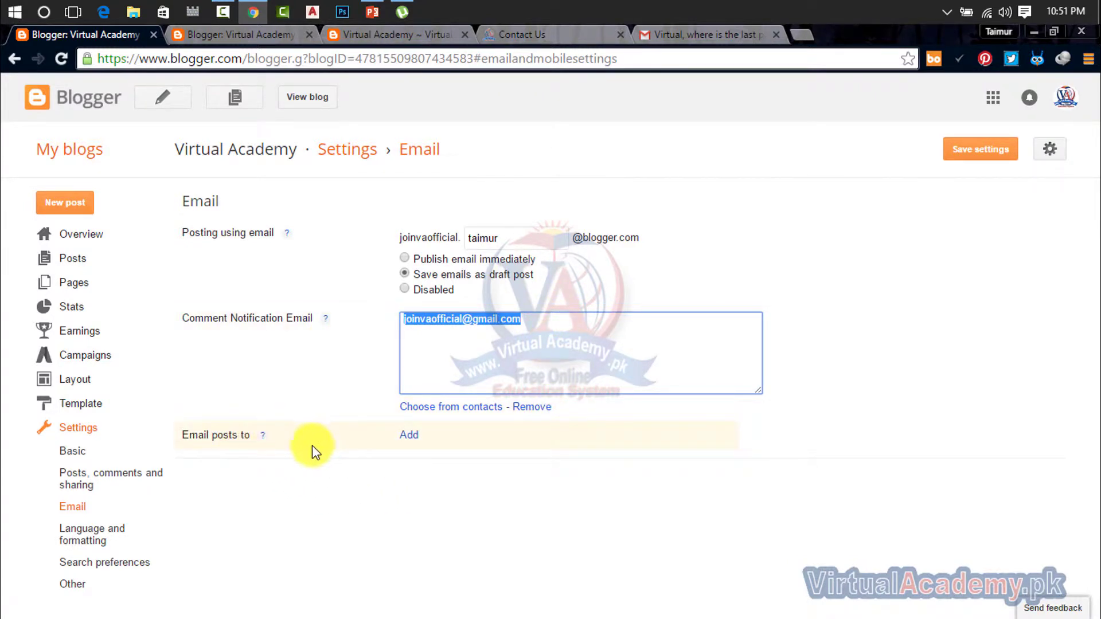
pyautogui.click(533, 326)
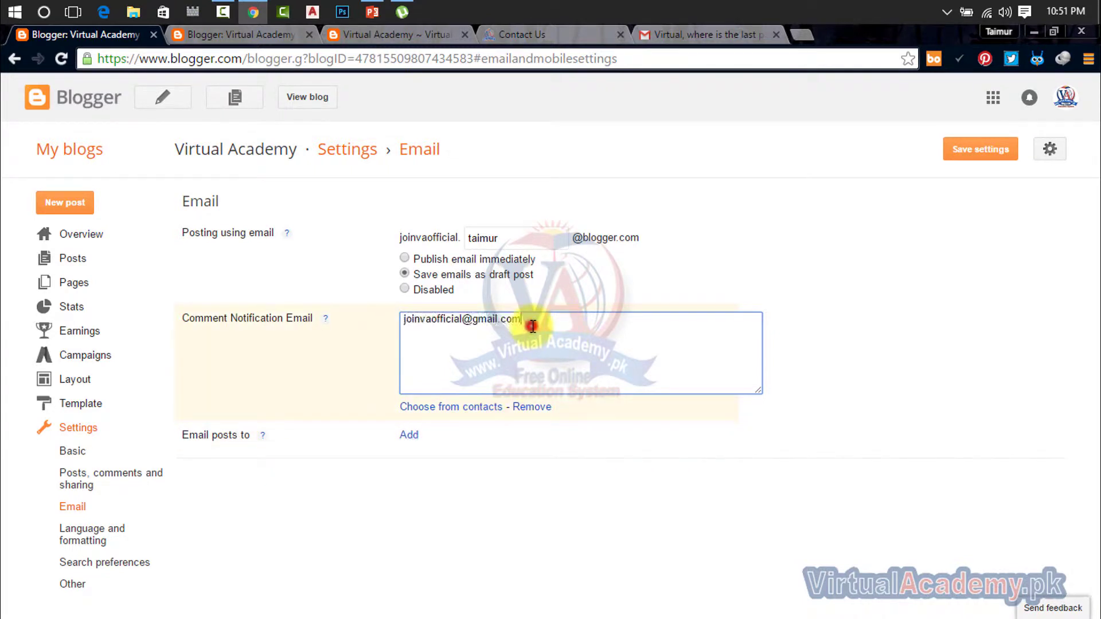
pyautogui.click(325, 318)
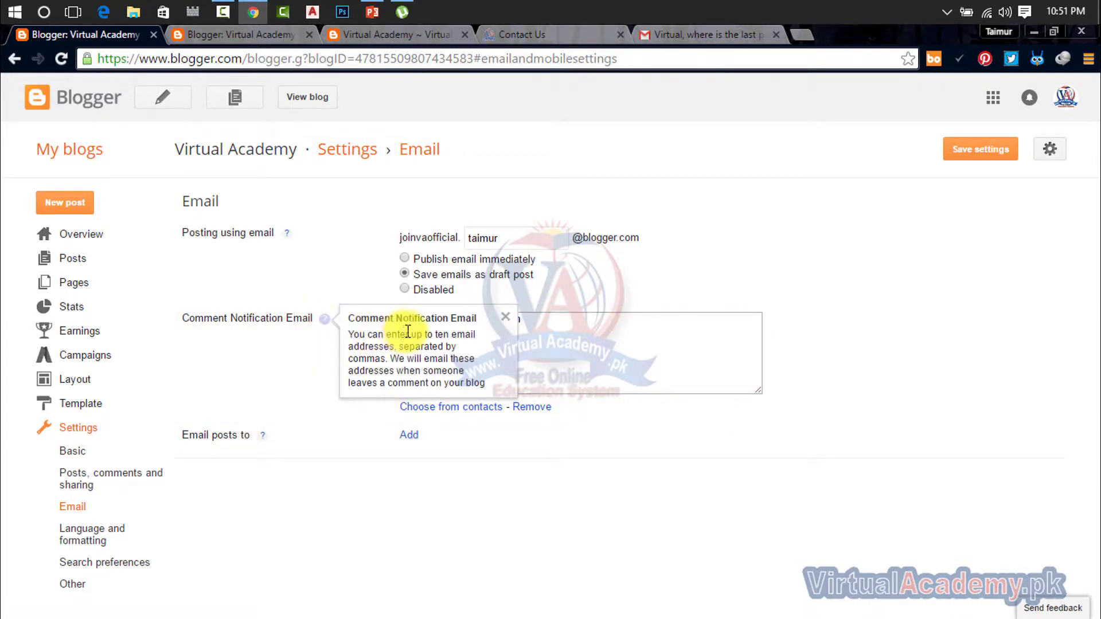
pyautogui.doubleClick(442, 334)
# Append a comma separator after the comment notification address and remove it again
pyautogui.click(536, 351)
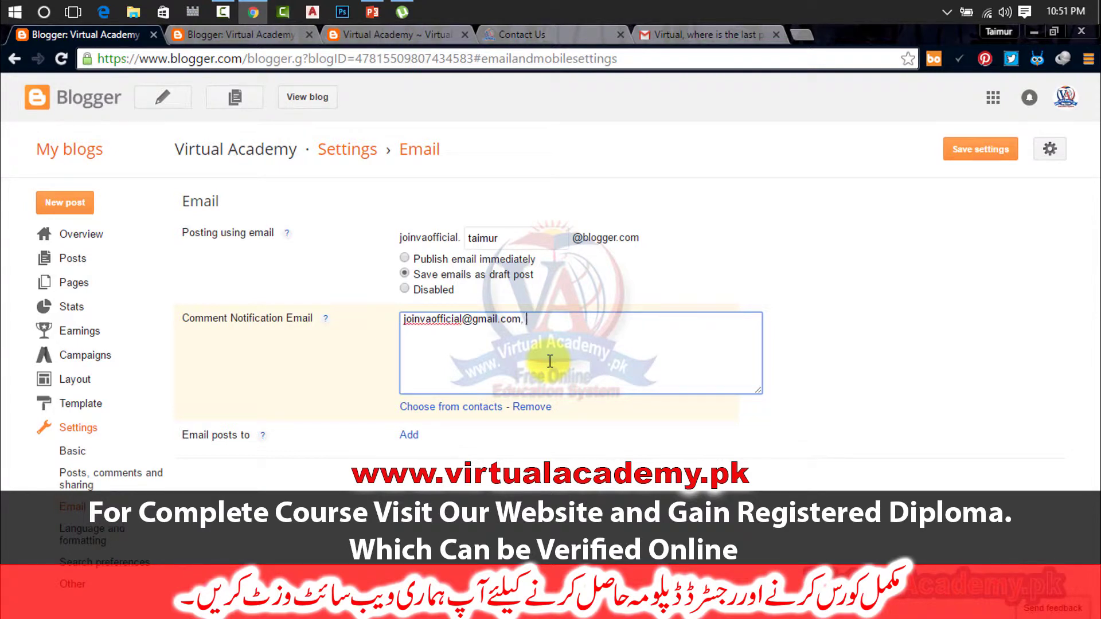
pyautogui.click(556, 327)
pyautogui.press('BackSpace')
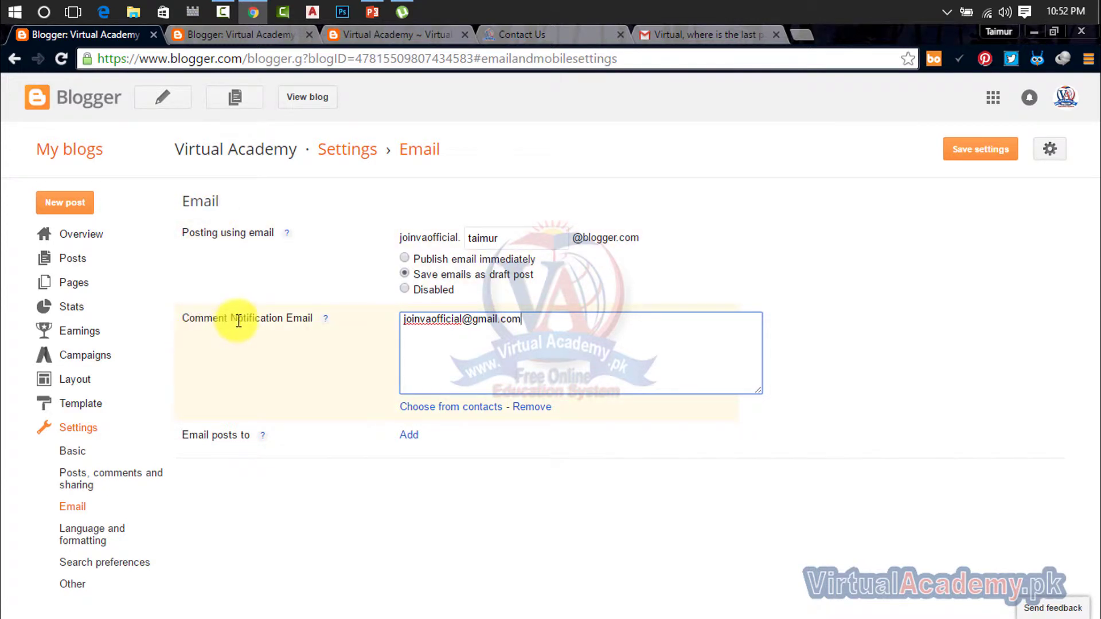
pyautogui.moveTo(522, 319); pyautogui.dragTo(402, 321)
pyautogui.moveTo(523, 322)
pyautogui.mouseDown()
pyautogui.moveTo(430, 327)
pyautogui.moveTo(534, 327)
pyautogui.mouseUp()
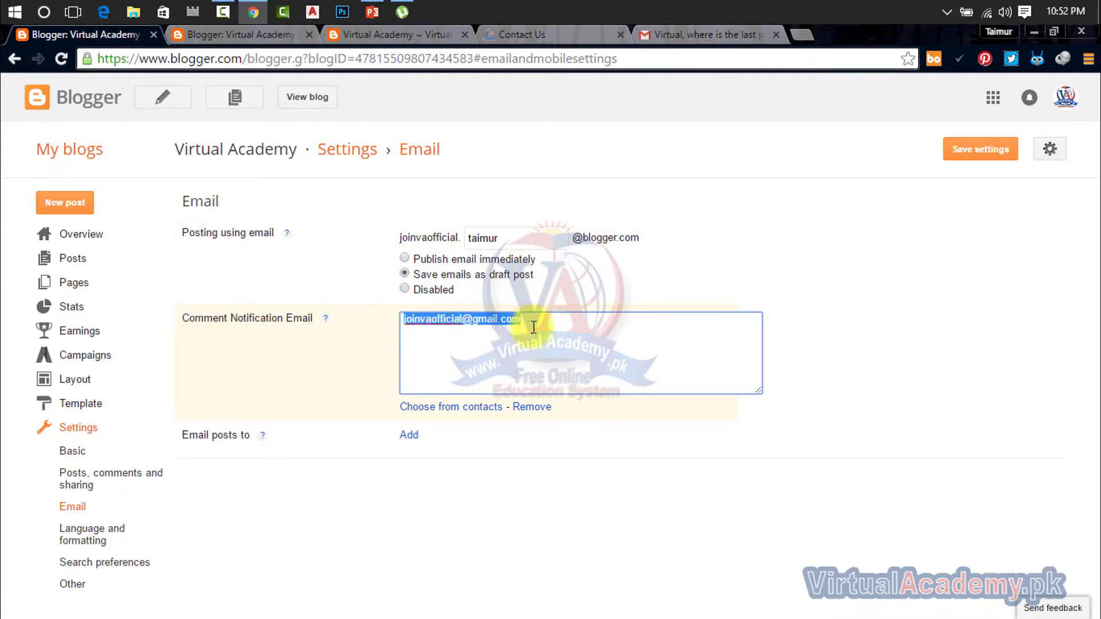
pyautogui.click(534, 327)
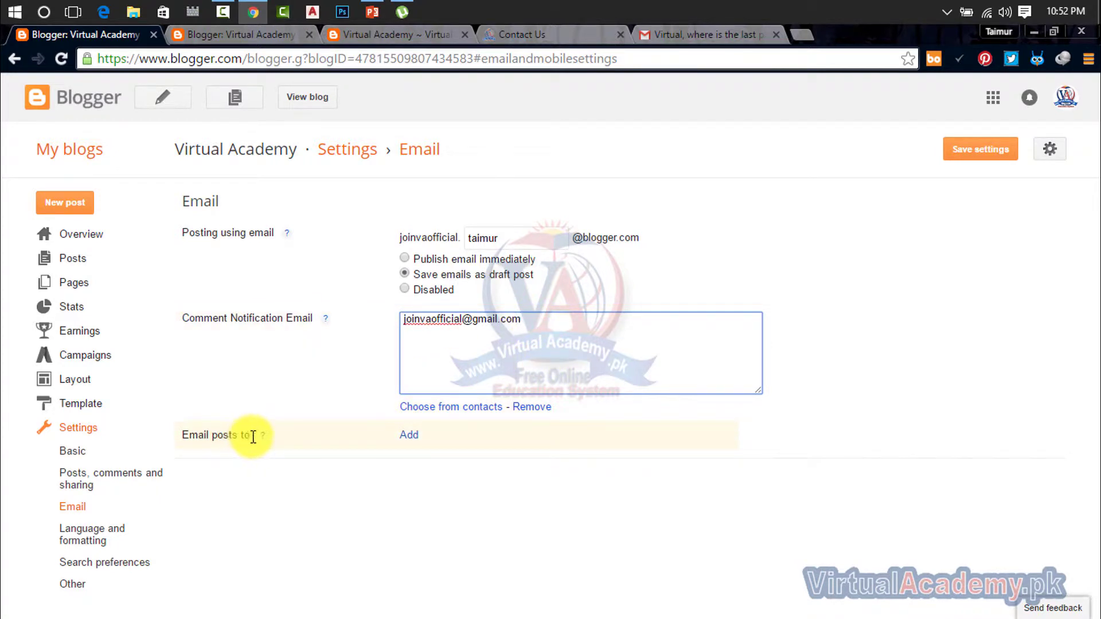
# Add an address box for the Email posts to setting and show its help note
pyautogui.click(409, 437)
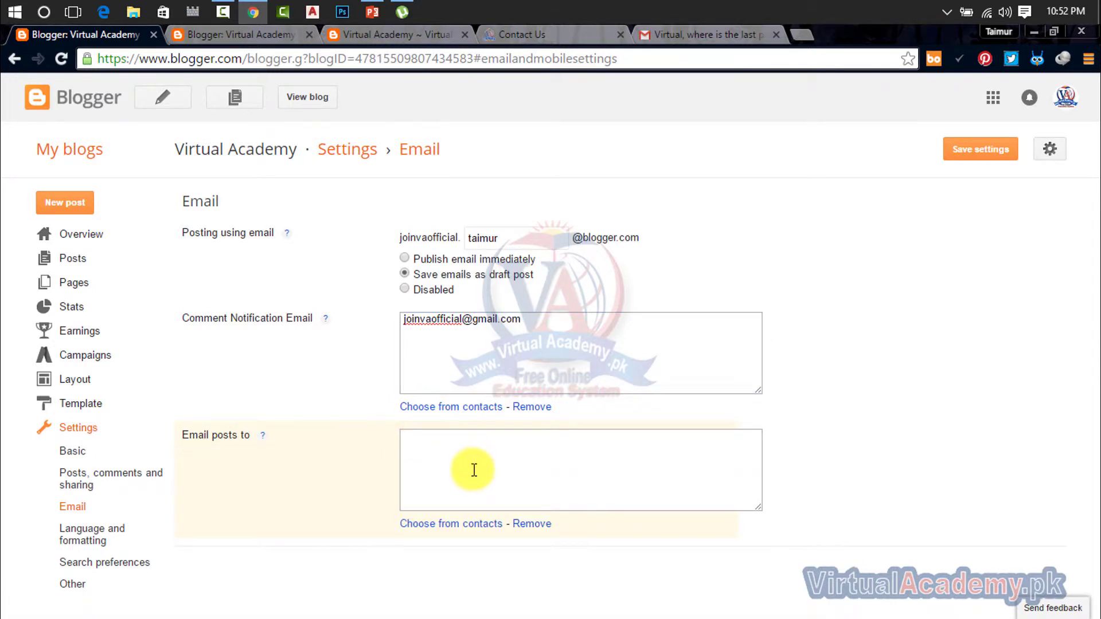
pyautogui.click(452, 463)
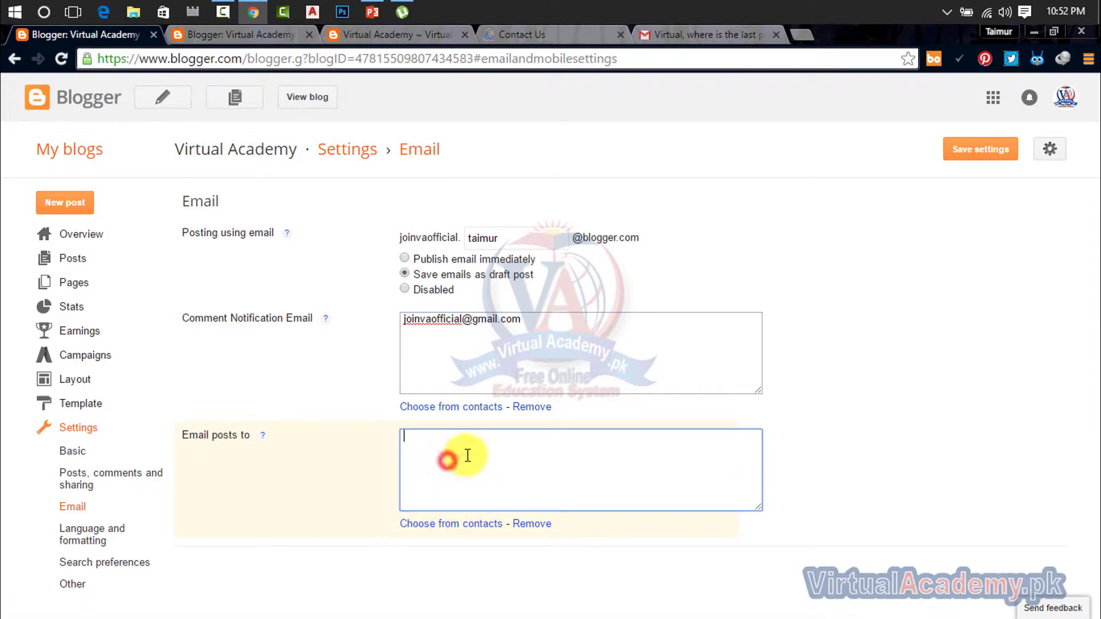
pyautogui.click(263, 437)
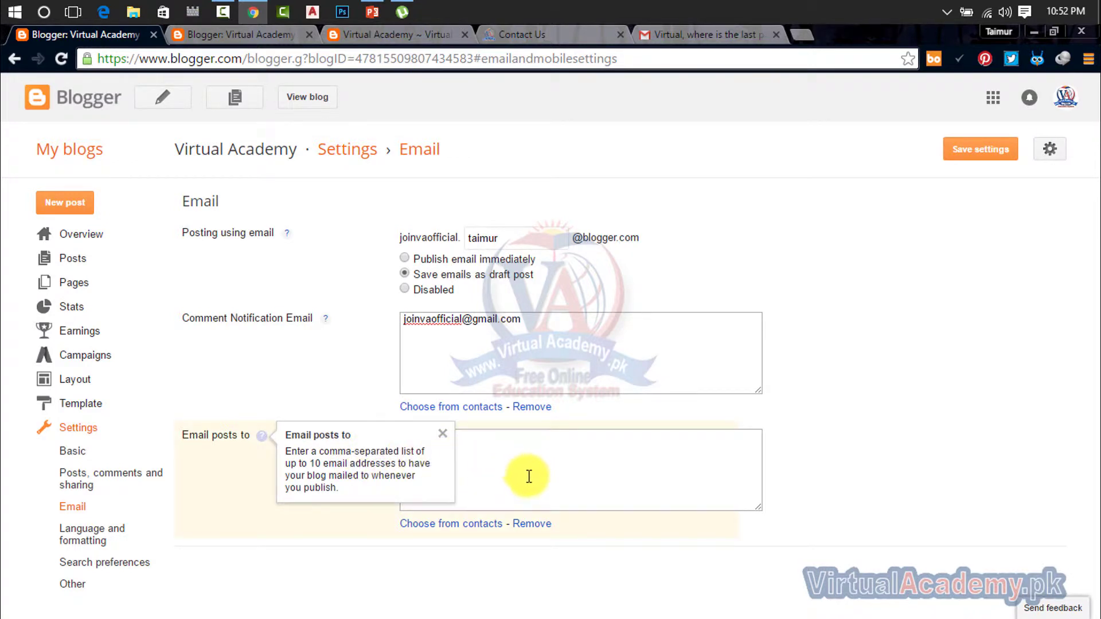
# Read the address limit in the Email posts to help note and compare that setting with the Comment Notification Email entry
pyautogui.moveTo(308, 464); pyautogui.dragTo(430, 466)
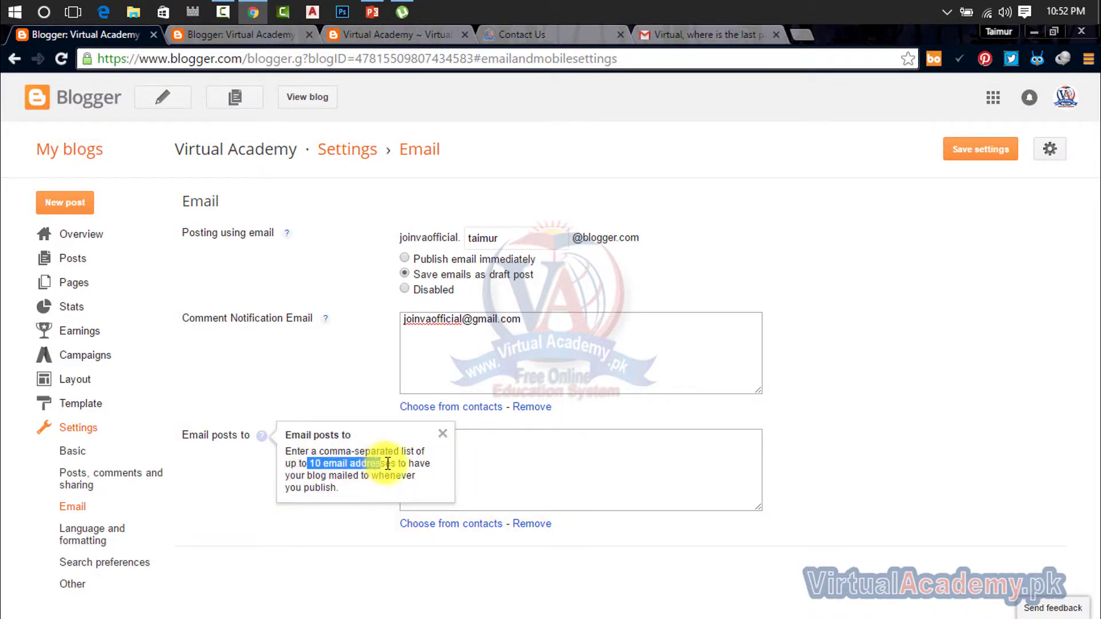
pyautogui.click(498, 475)
pyautogui.click(524, 328)
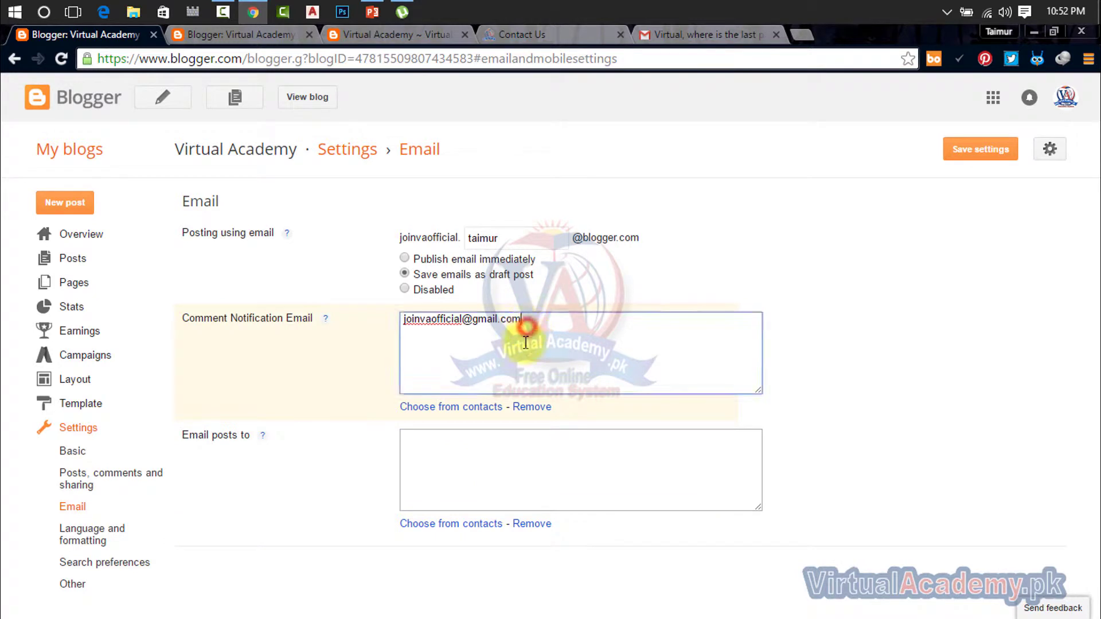
pyautogui.click(485, 441)
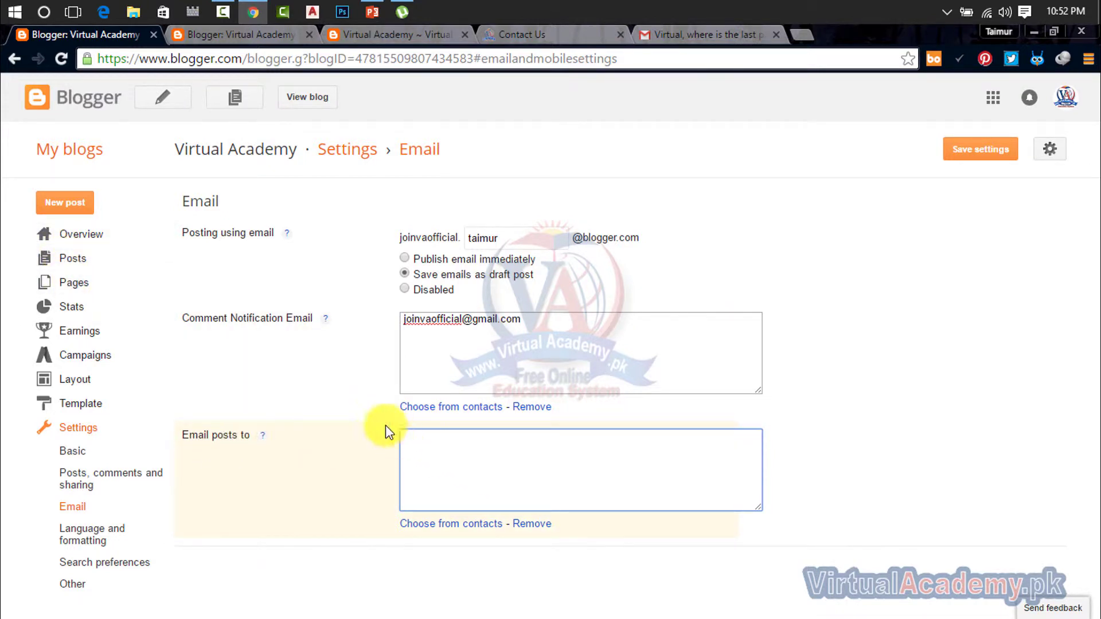
pyautogui.moveTo(512, 328); pyautogui.dragTo(381, 319)
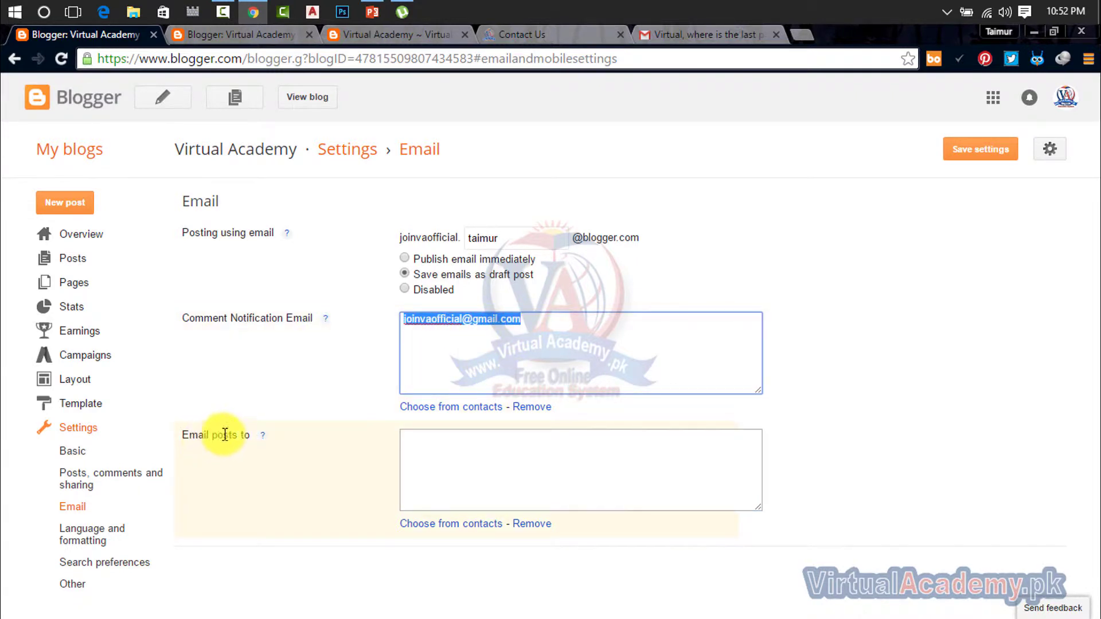
pyautogui.click(434, 449)
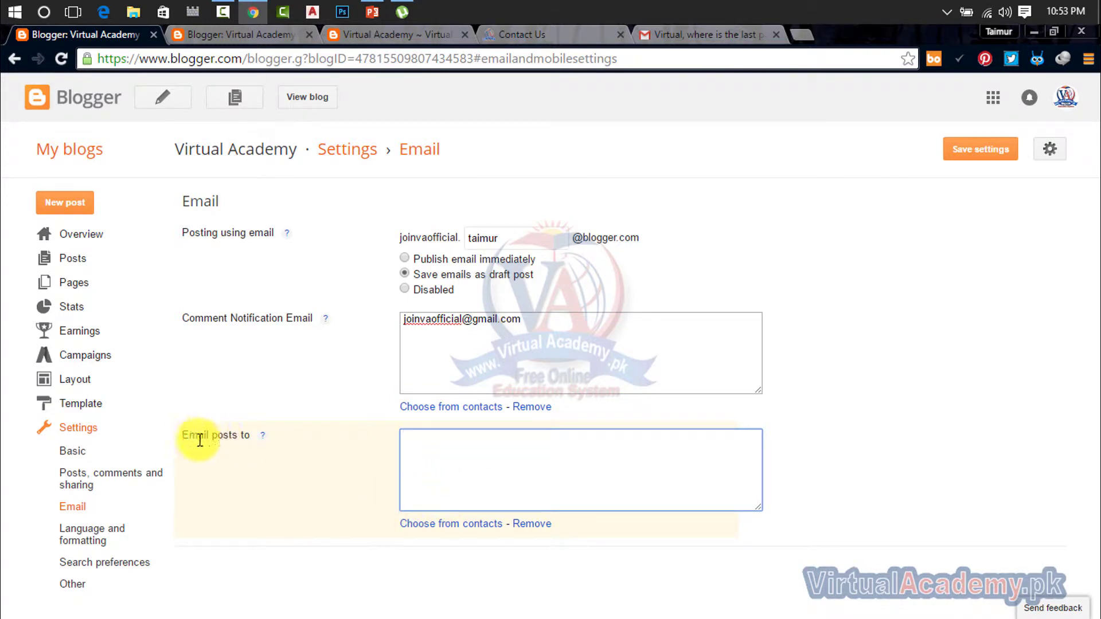
# Open the Language and formatting settings, discarding the unsaved email changes, and set the blog language to English (United States)
pyautogui.click(106, 531)
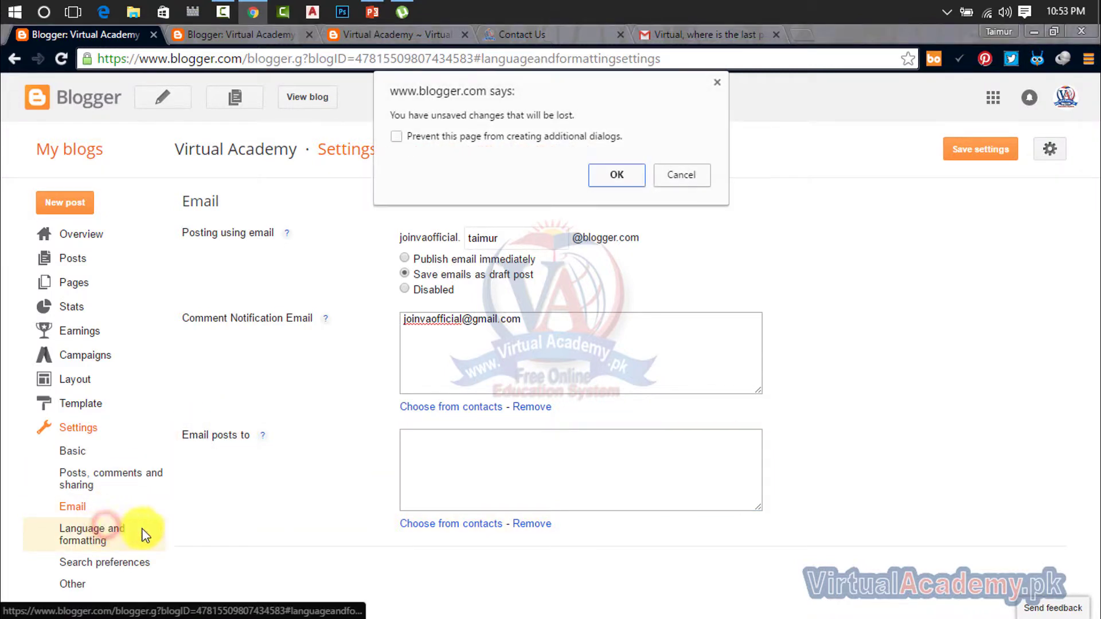
pyautogui.click(602, 177)
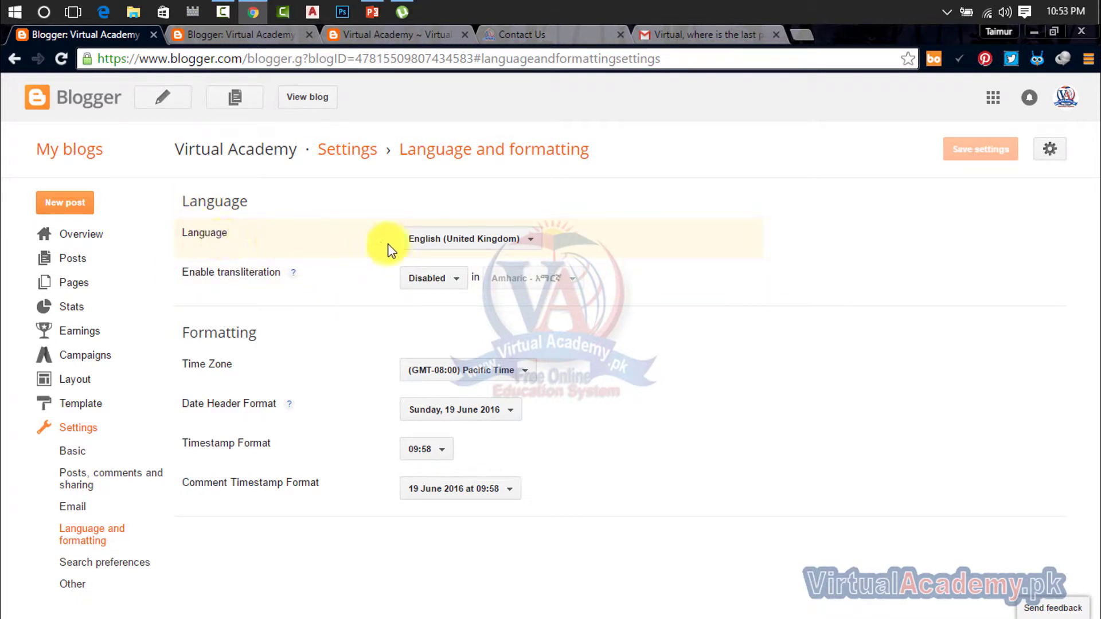
pyautogui.click(445, 244)
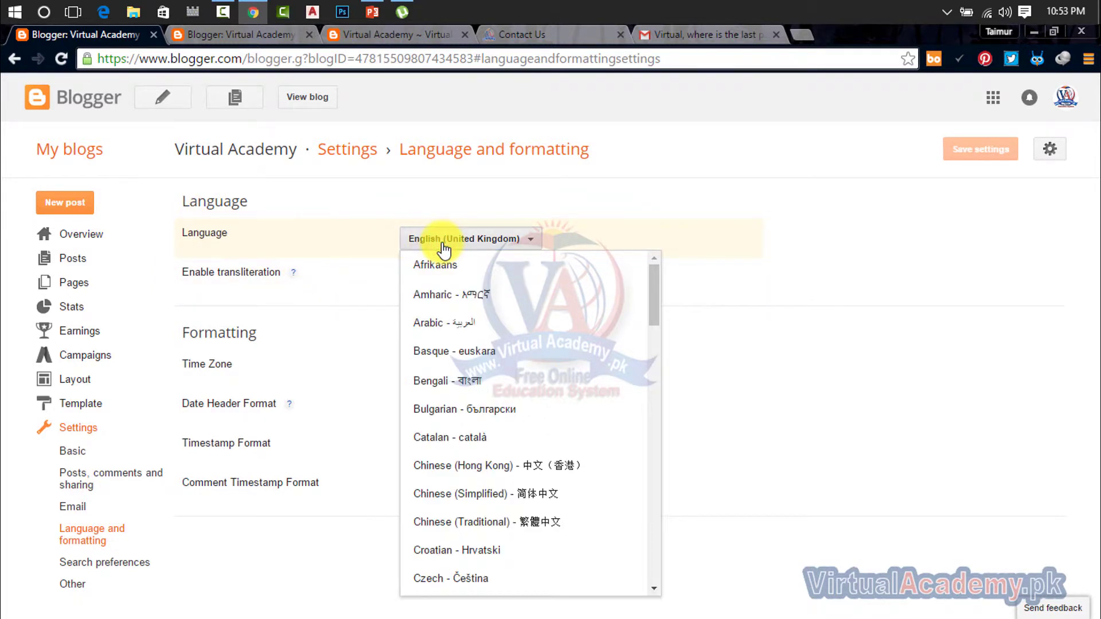
pyautogui.moveTo(657, 283); pyautogui.dragTo(657, 318)
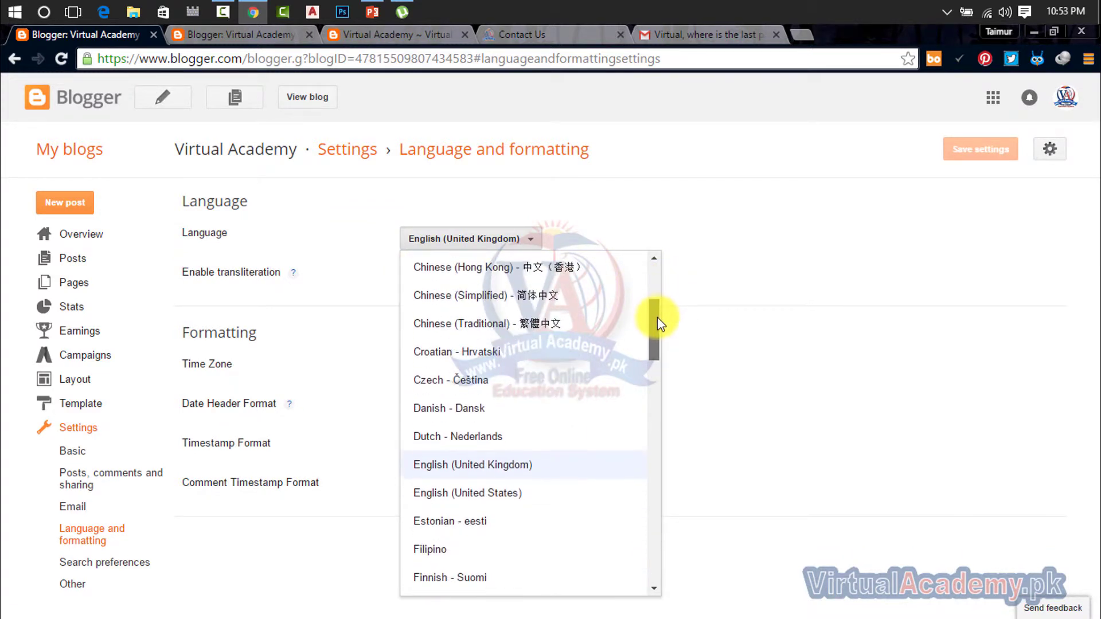
pyautogui.click(490, 491)
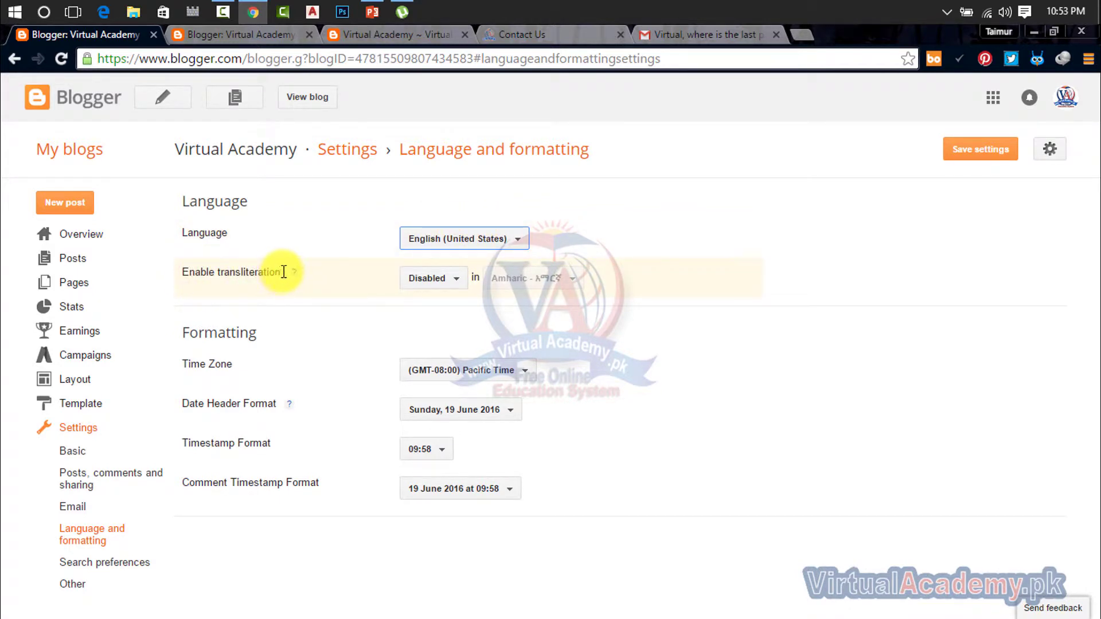
# Enable transliteration with Urdu as its language, and set transliteration back to Disabled
pyautogui.click(452, 280)
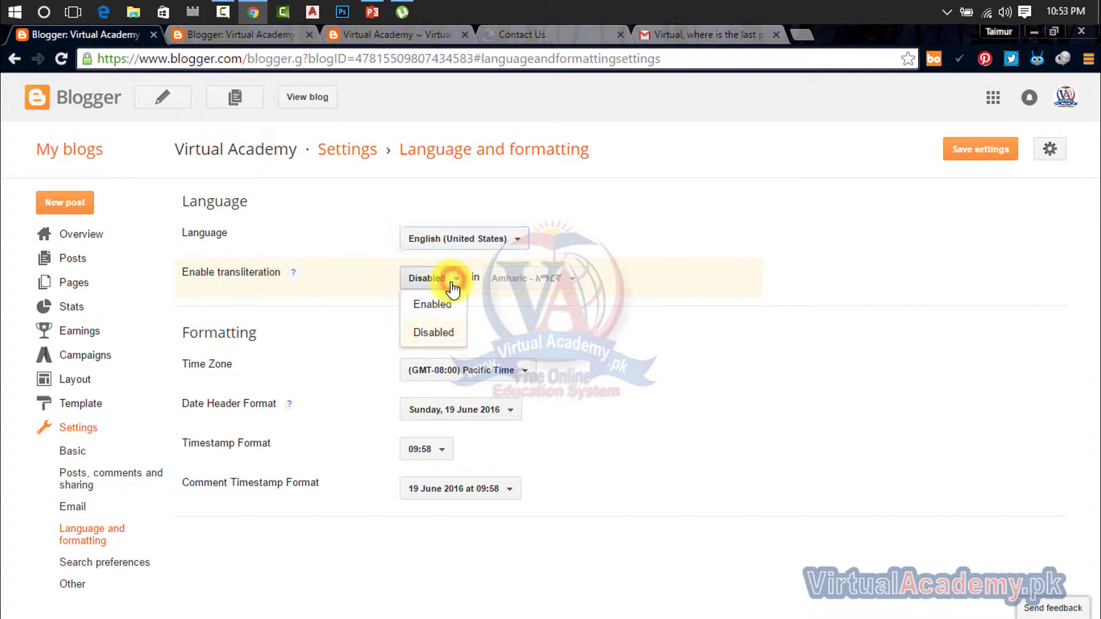
pyautogui.click(441, 304)
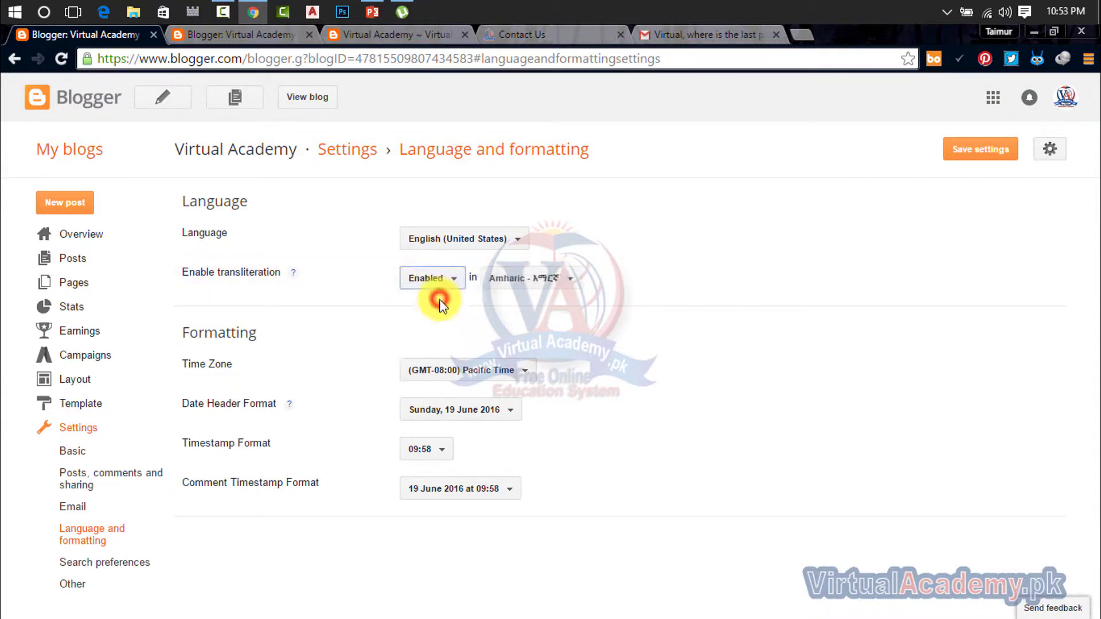
pyautogui.click(505, 278)
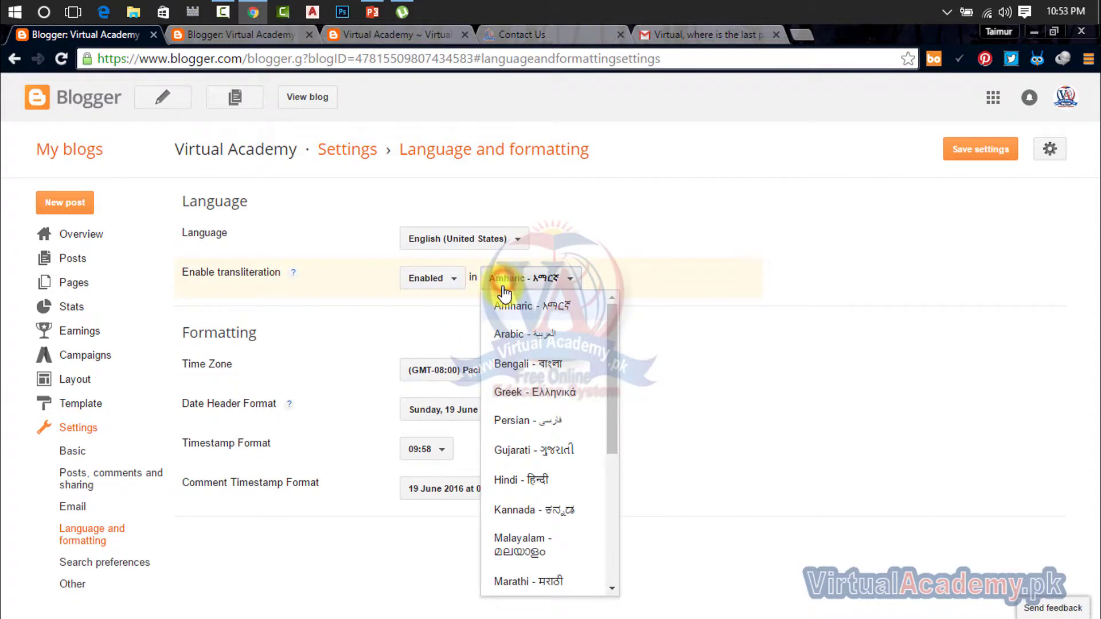
pyautogui.scroll(-4, 517, 407)
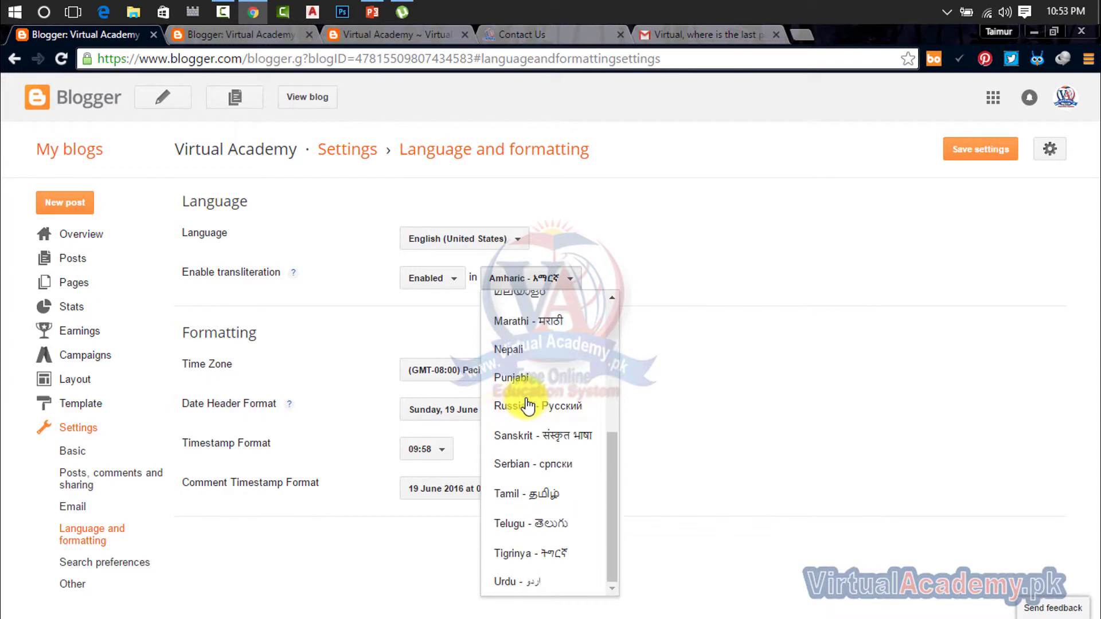
pyautogui.click(546, 580)
pyautogui.click(451, 280)
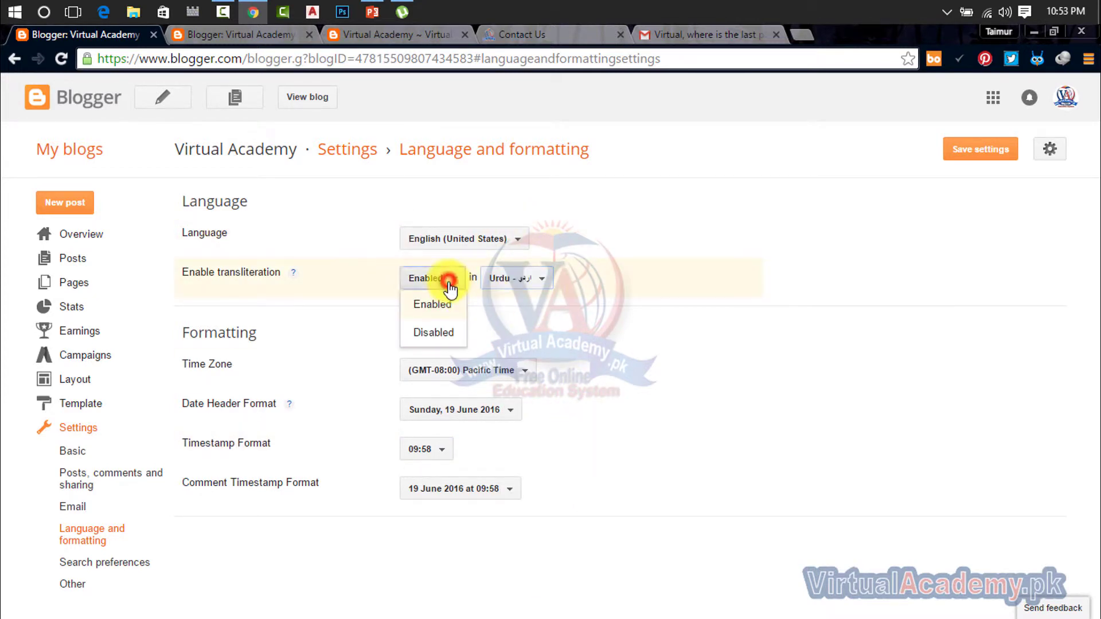
pyautogui.click(432, 331)
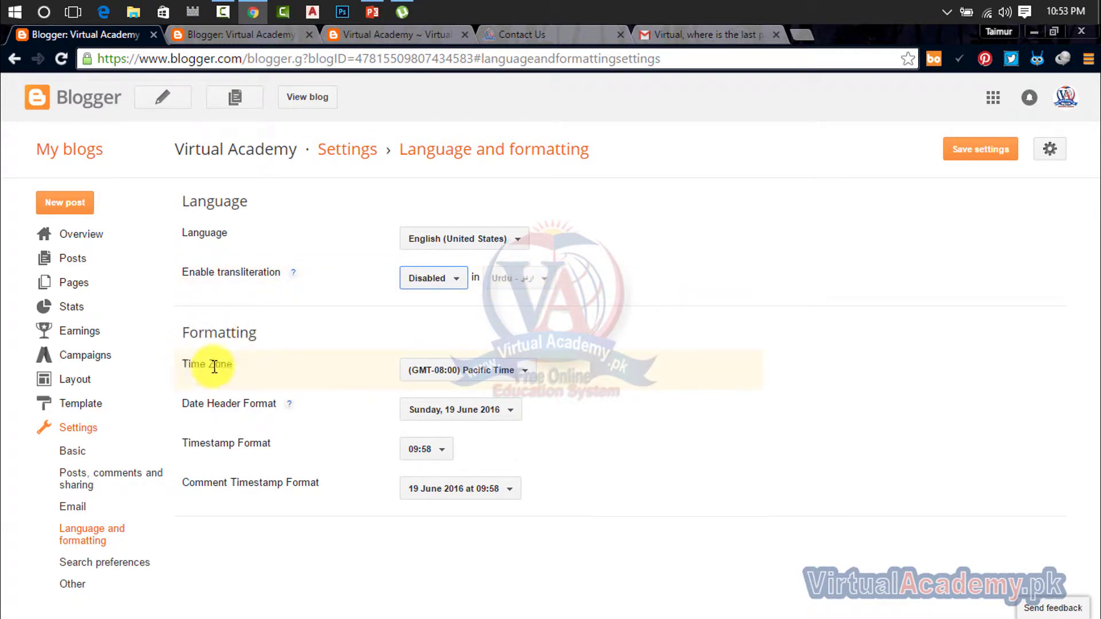
# Set the blog's time zone to (GMT+05:00) Karachi
pyautogui.click(484, 377)
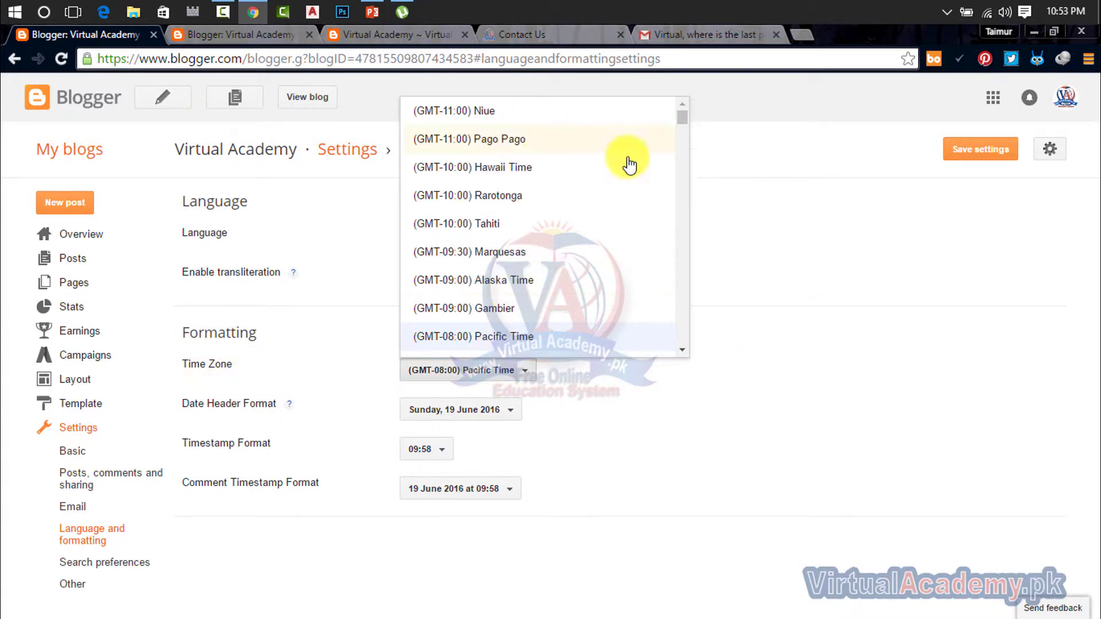
pyautogui.moveTo(683, 118); pyautogui.dragTo(686, 126)
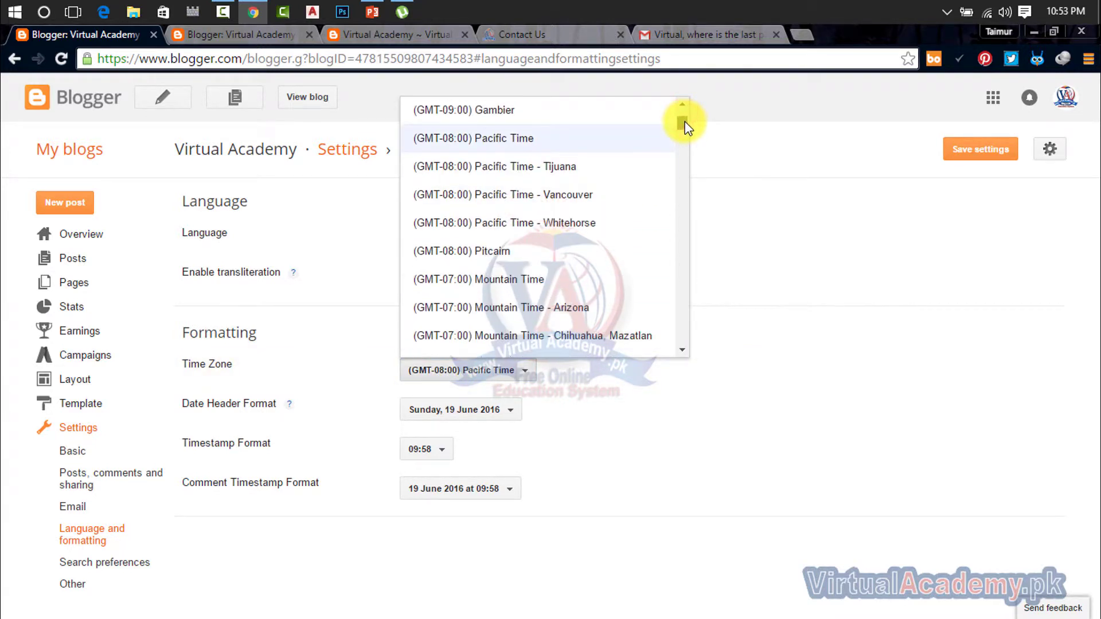
pyautogui.scroll(-5, 665, 177)
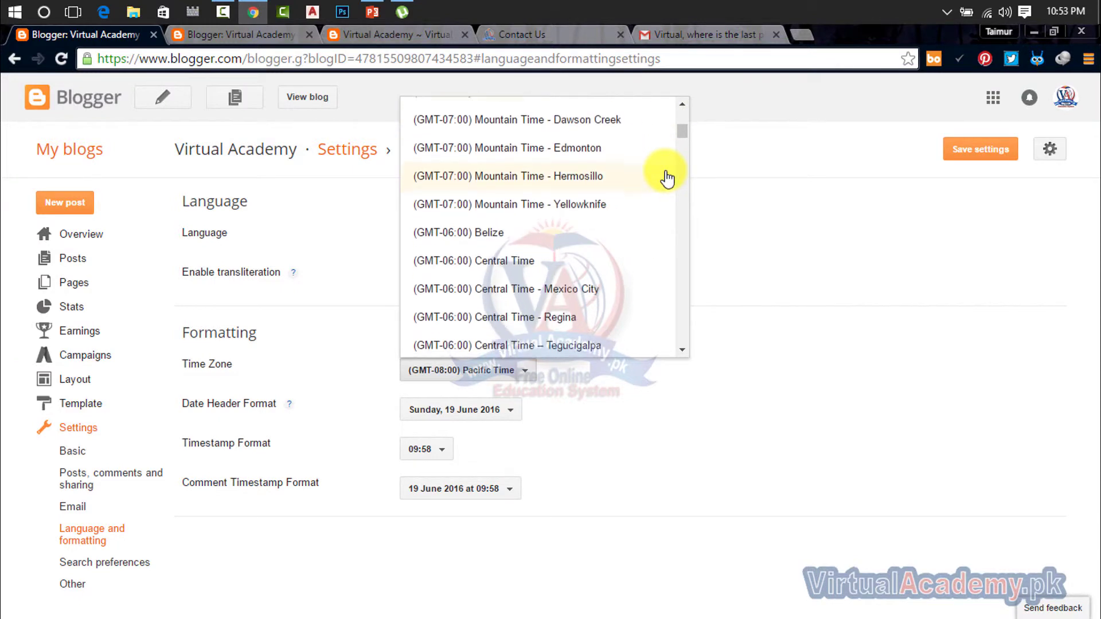
pyautogui.scroll(-5, 667, 179)
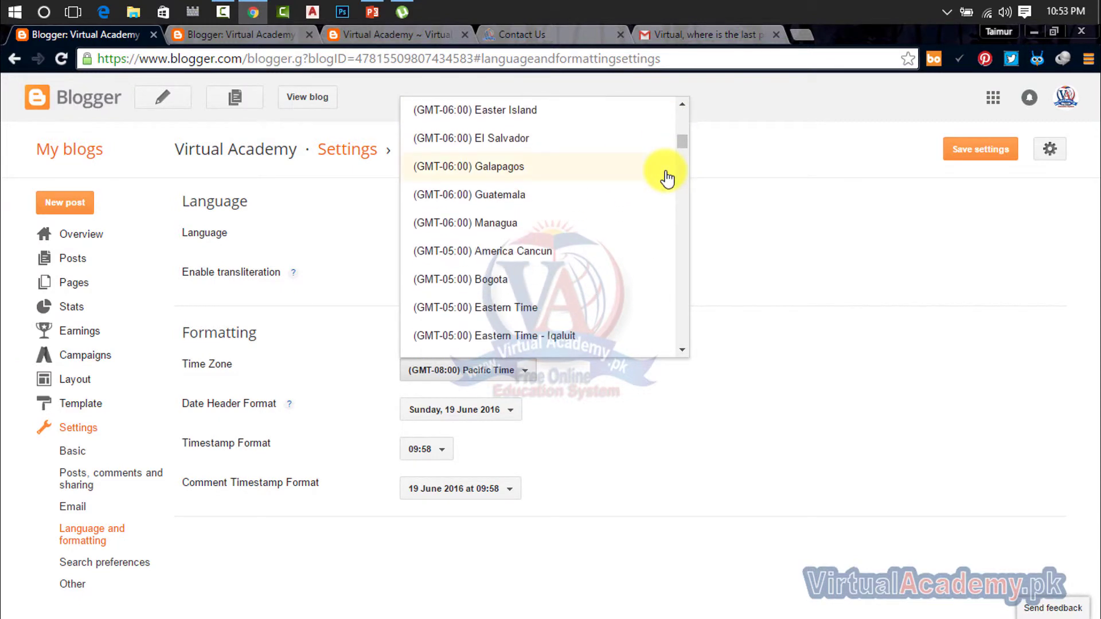
pyautogui.scroll(-5, 667, 179)
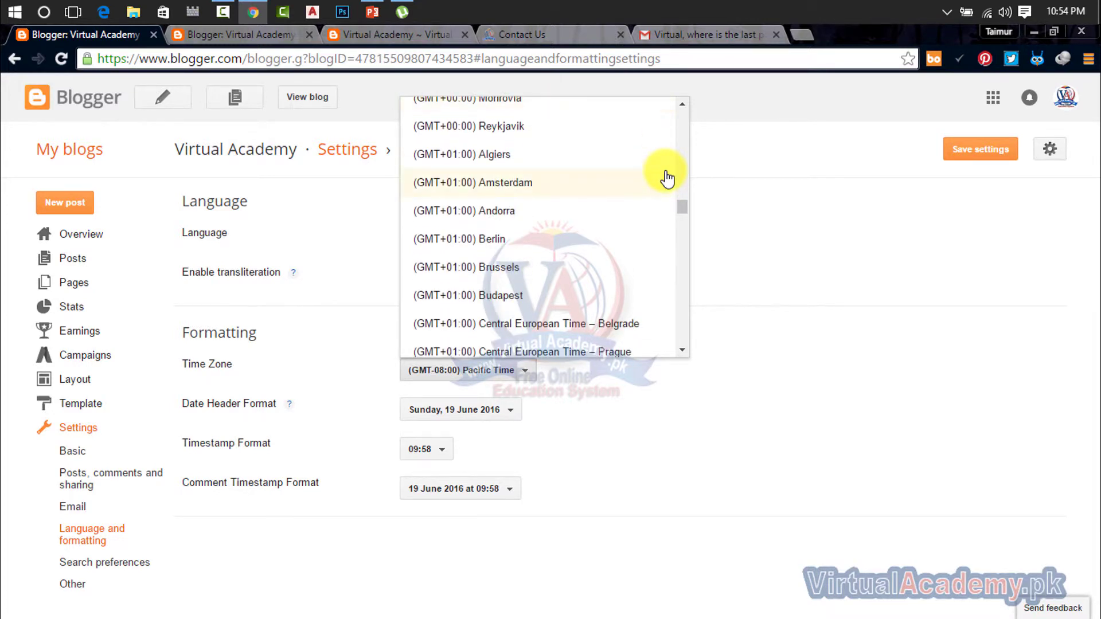
pyautogui.scroll(-3, 667, 179)
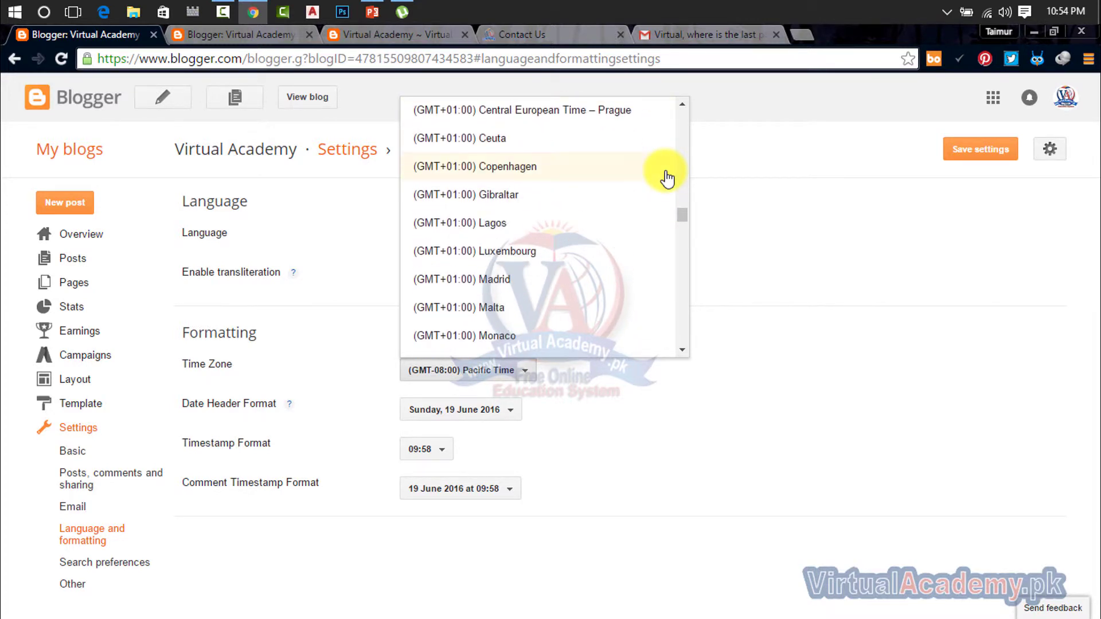
pyautogui.scroll(-3, 667, 179)
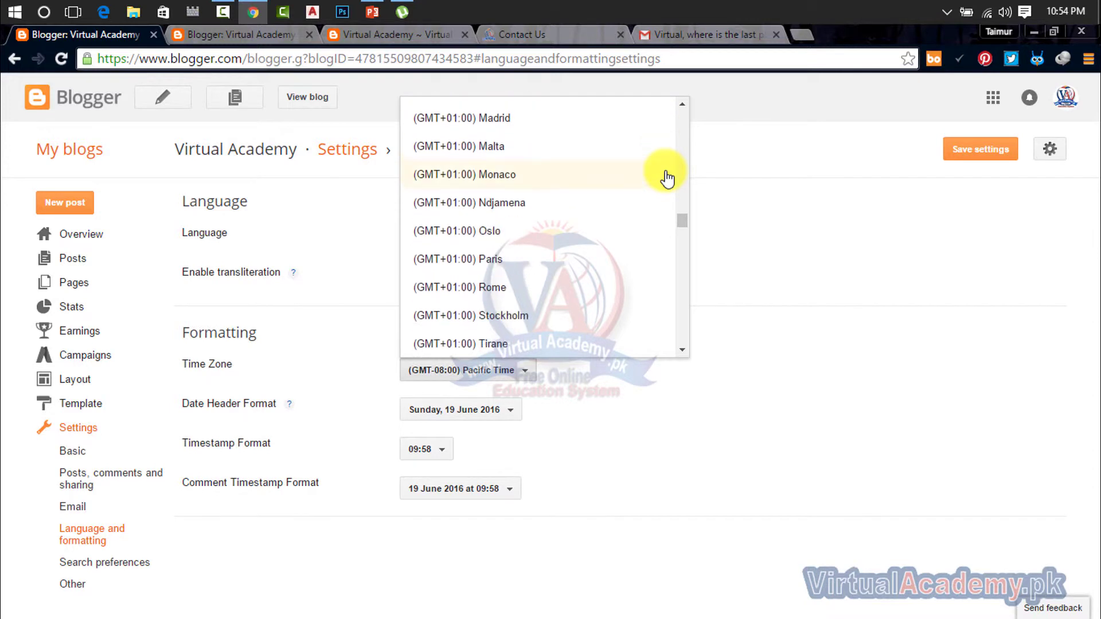
pyautogui.scroll(-3, 667, 179)
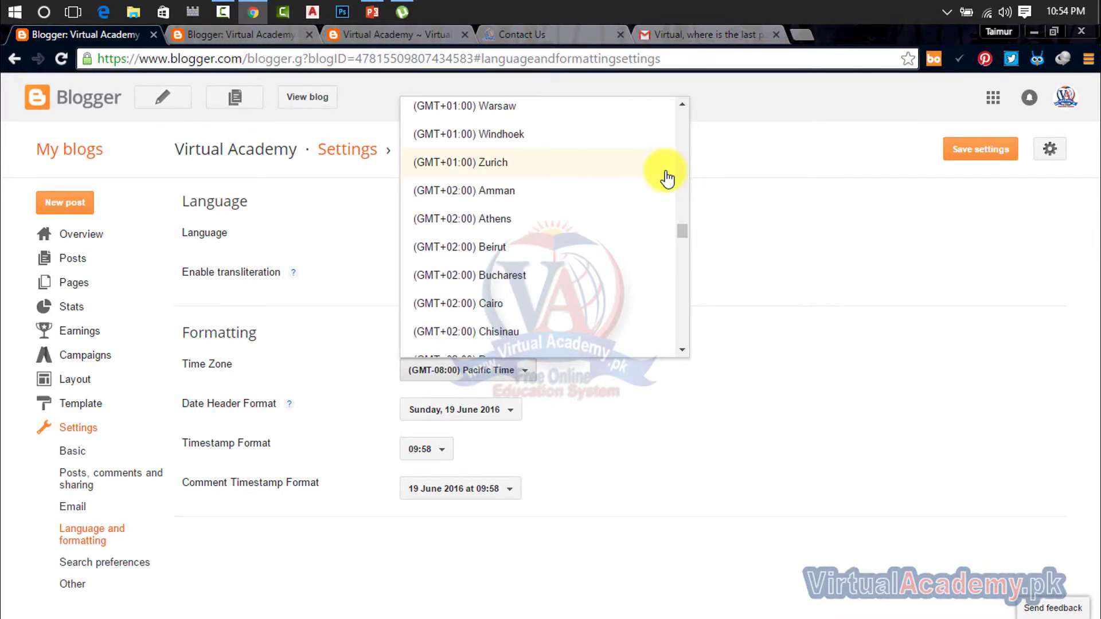
pyautogui.scroll(-2, 667, 179)
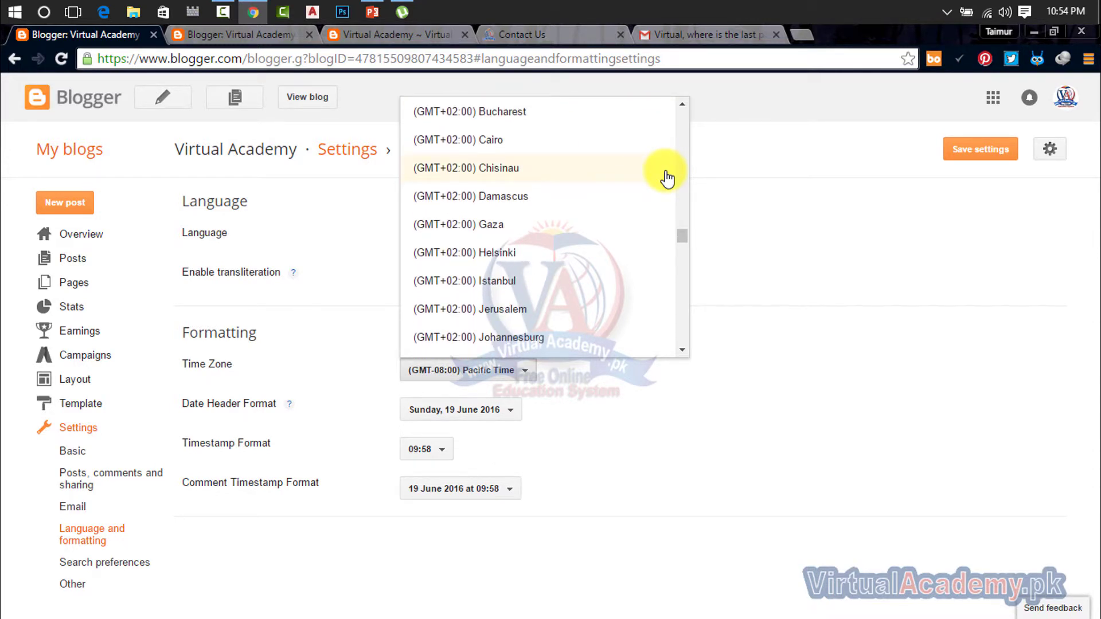
pyautogui.scroll(-1, 668, 179)
pyautogui.scroll(-3, 667, 179)
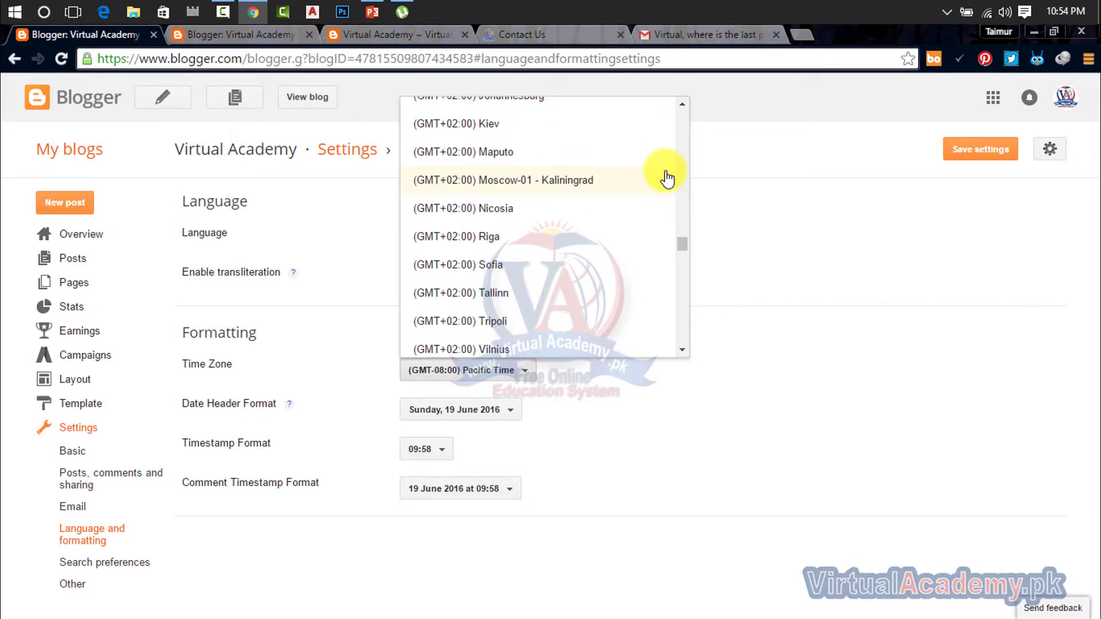
pyautogui.scroll(-1, 667, 179)
pyautogui.scroll(-3, 667, 179)
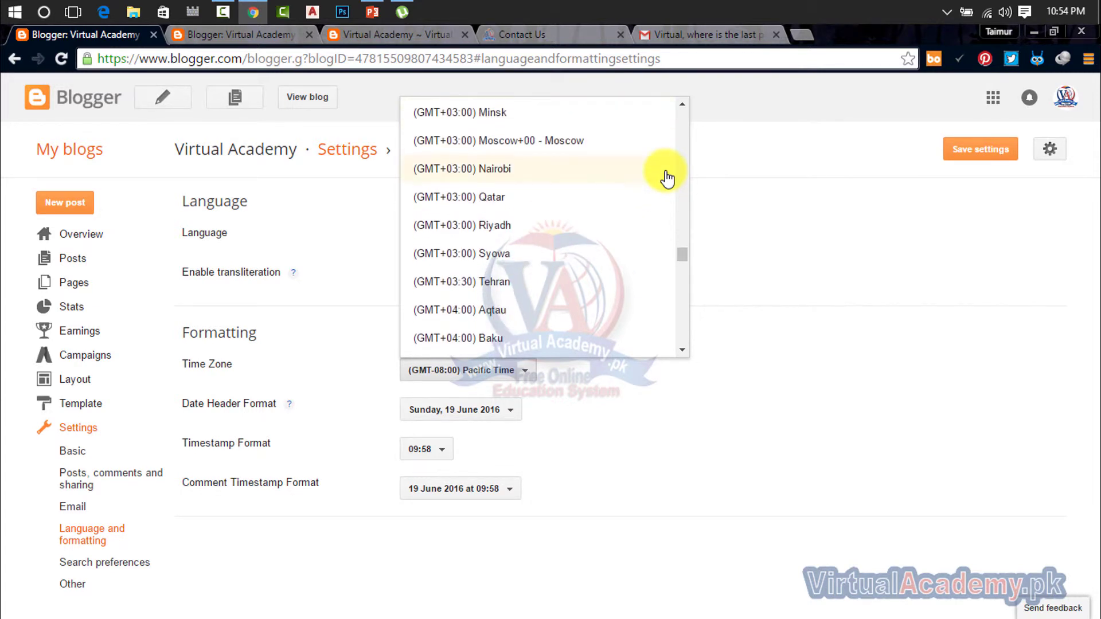
pyautogui.scroll(-2, 667, 179)
pyautogui.scroll(-3, 667, 179)
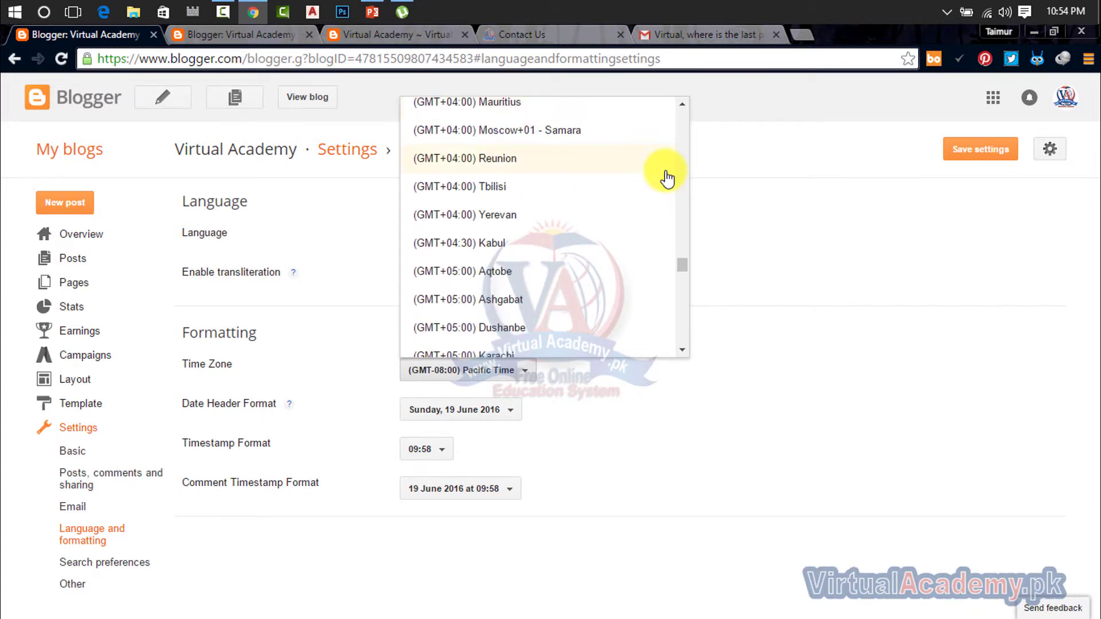
pyautogui.scroll(-5, 667, 179)
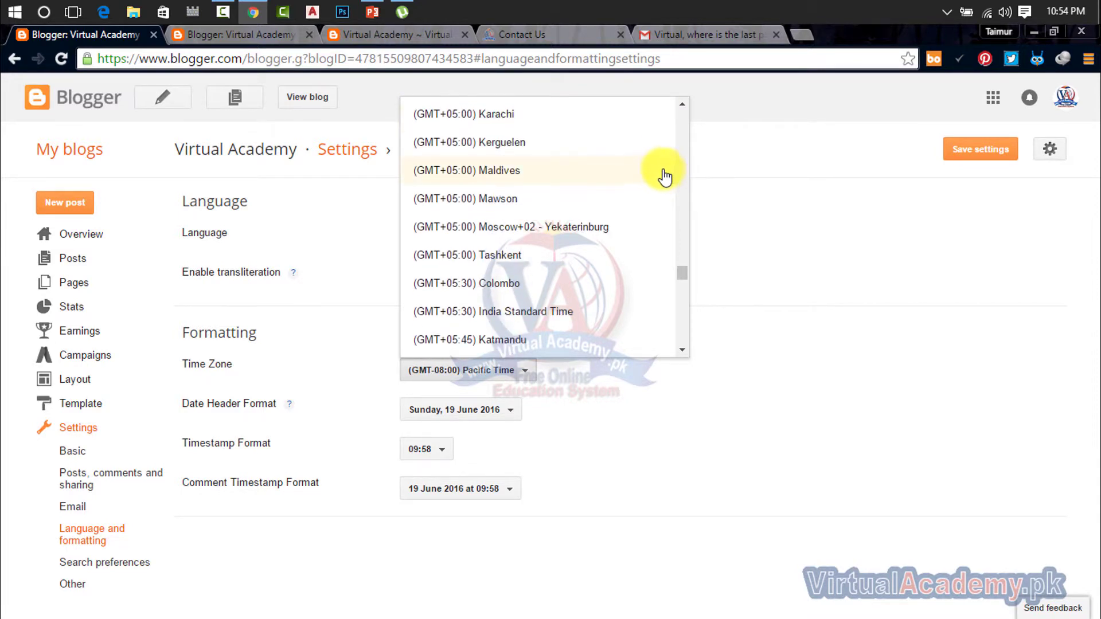
pyautogui.click(477, 115)
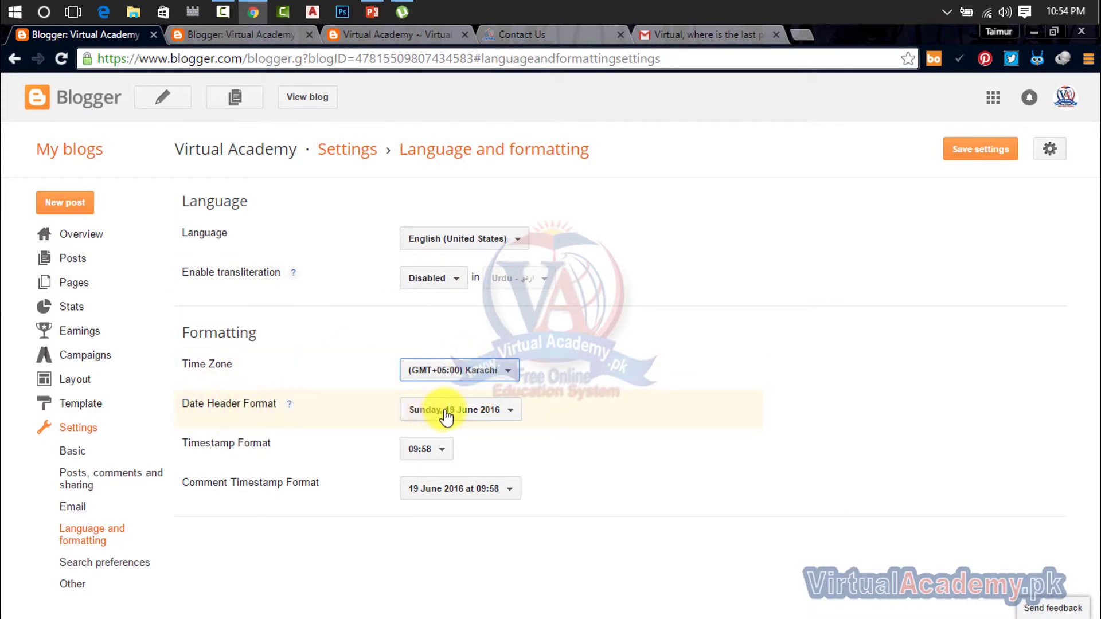
# Switch to the published blog, look through the Virtual Academy post down to its comment form, and go to the blog's home page
pyautogui.click(398, 39)
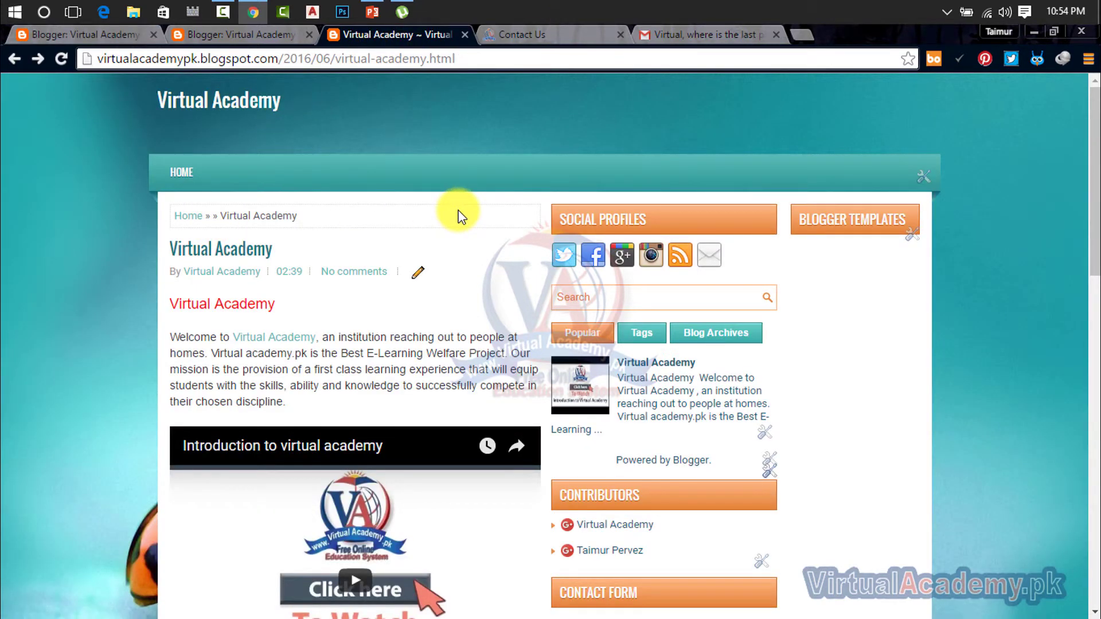
pyautogui.scroll(-5, 458, 216)
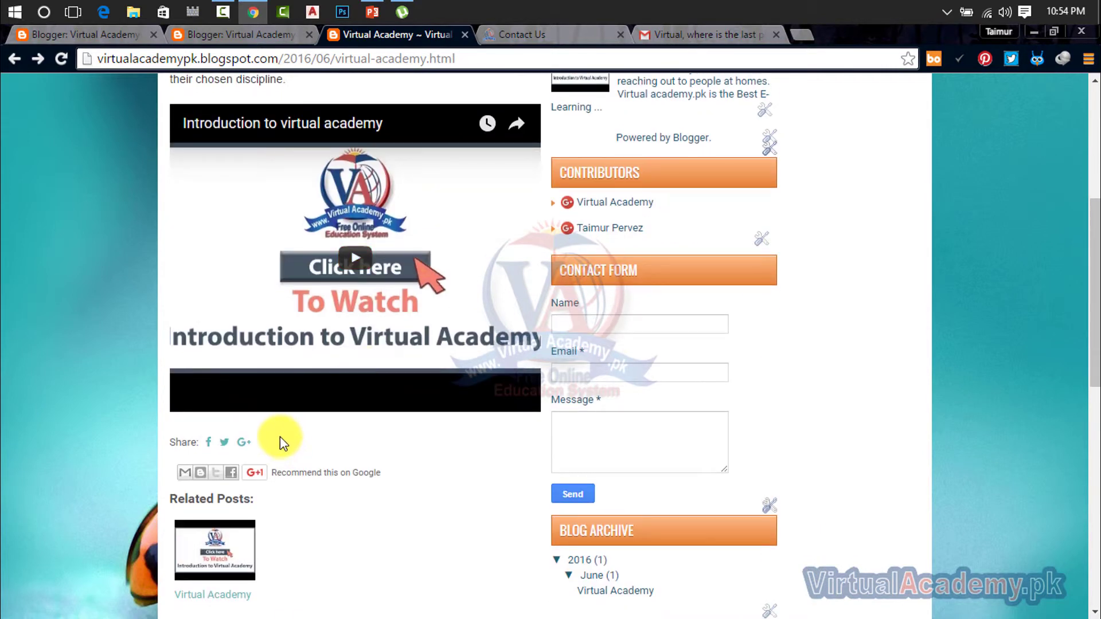
pyautogui.scroll(-8, 356, 459)
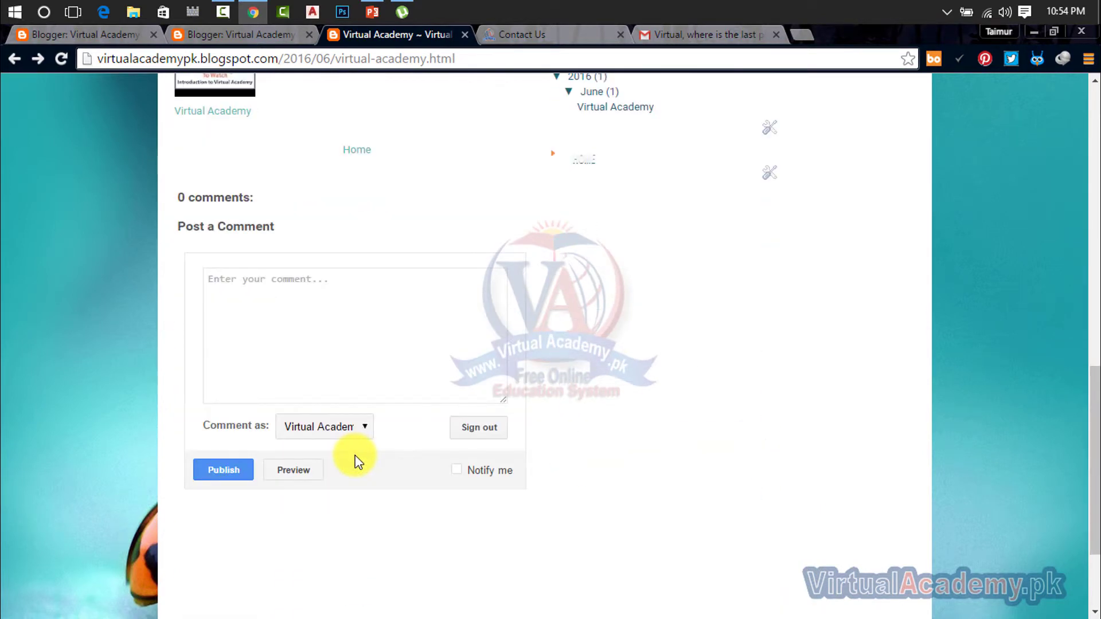
pyautogui.scroll(14, 356, 459)
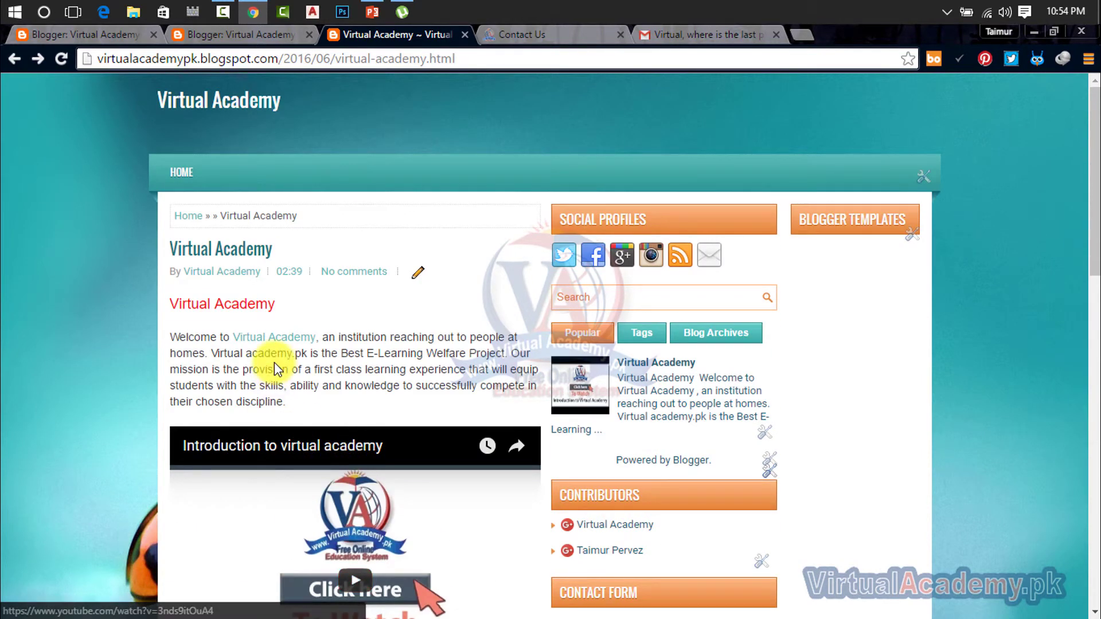
pyautogui.click(198, 217)
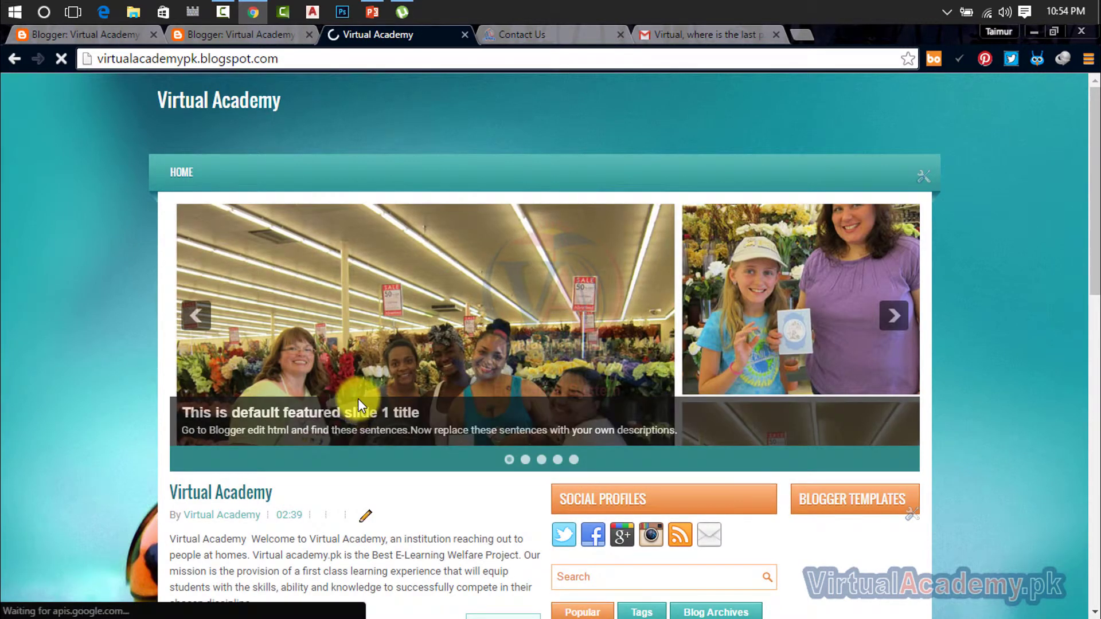
# Look over the published blog's home page, checking the Virtual Academy post's timestamp and the sidebar widgets
pyautogui.scroll(-2, 358, 398)
pyautogui.scroll(-4, 358, 402)
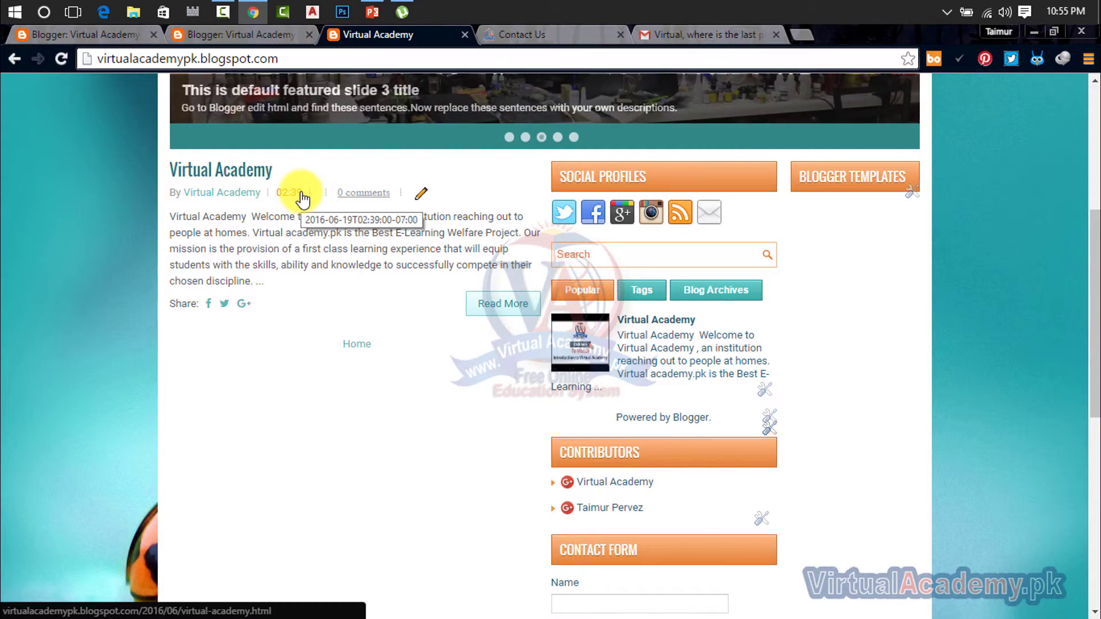
pyautogui.scroll(4, 299, 192)
pyautogui.scroll(2, 247, 101)
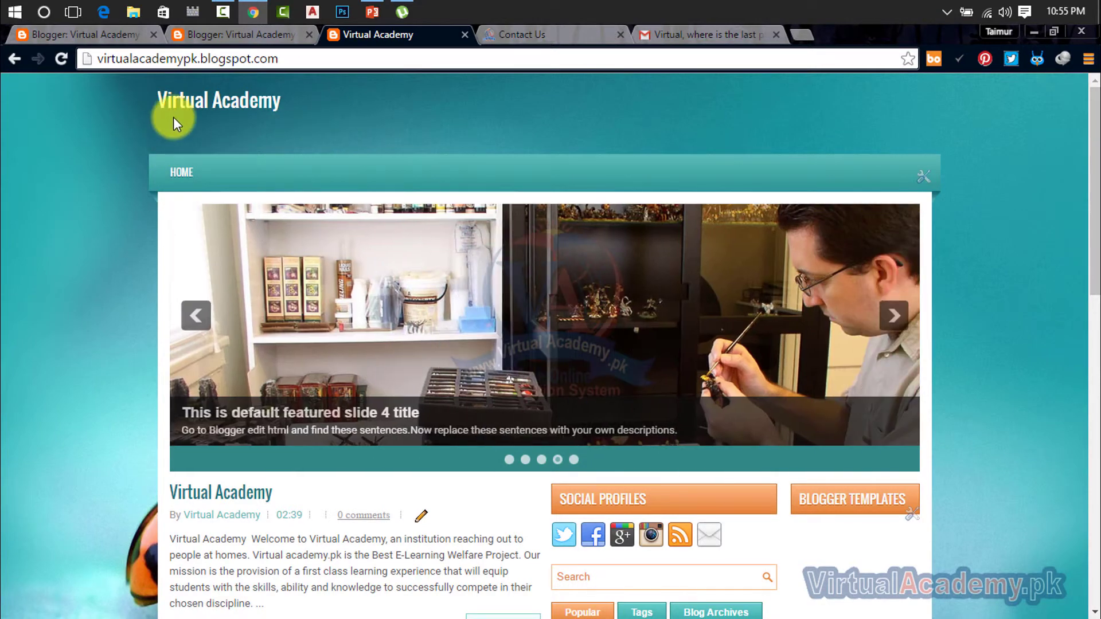
pyautogui.scroll(-5, 423, 321)
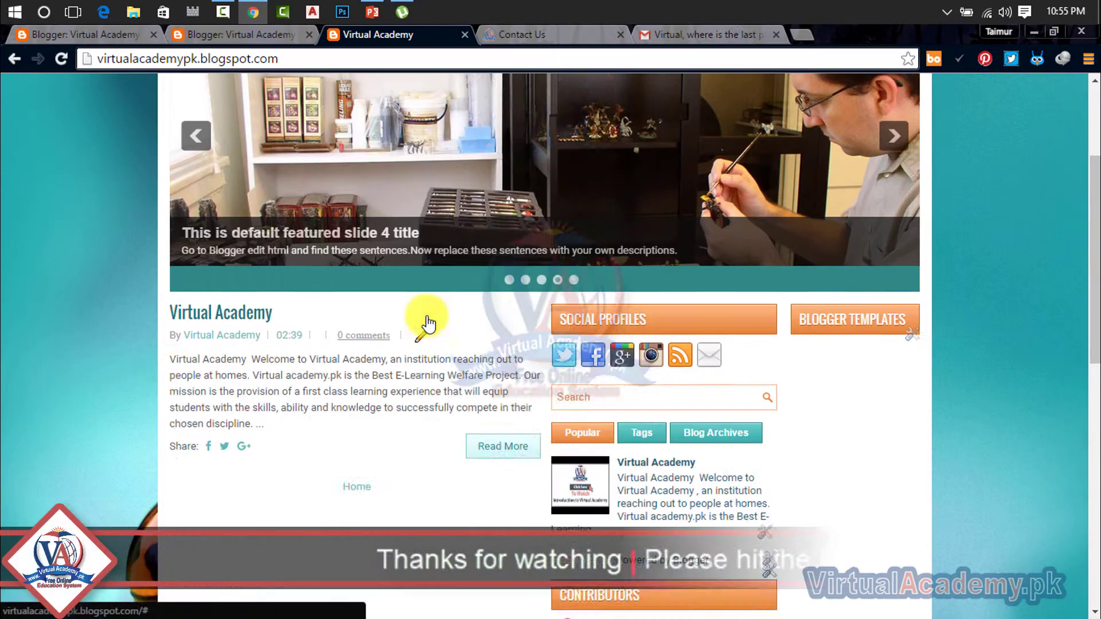
# Open the Virtual Academy post and look through it from the video and related posts back to its timestamp
pyautogui.click(481, 307)
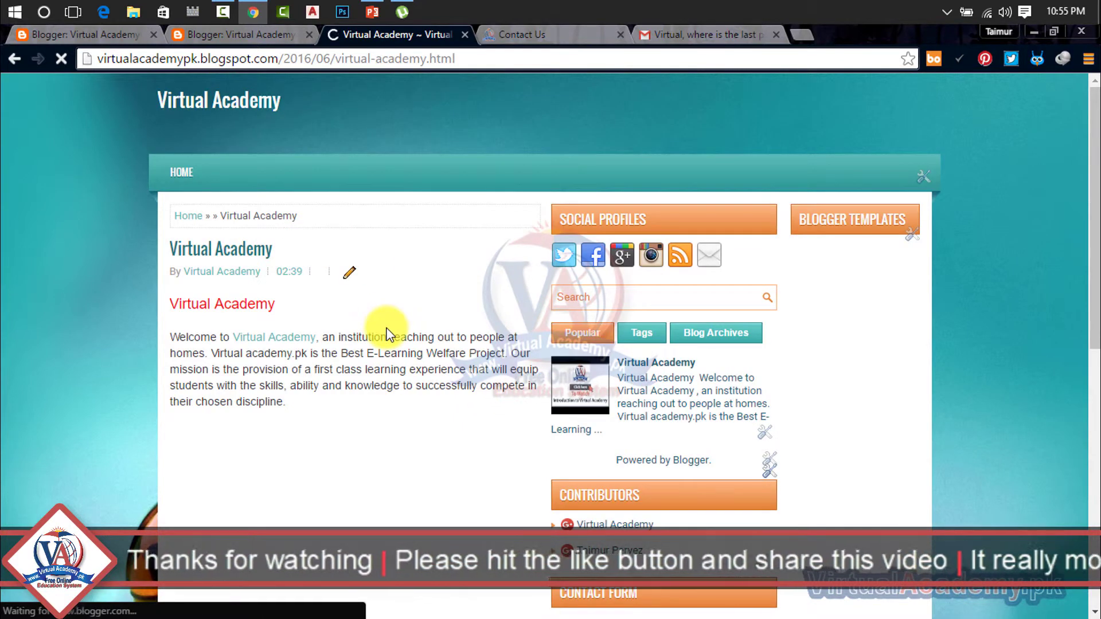
pyautogui.scroll(-8, 386, 335)
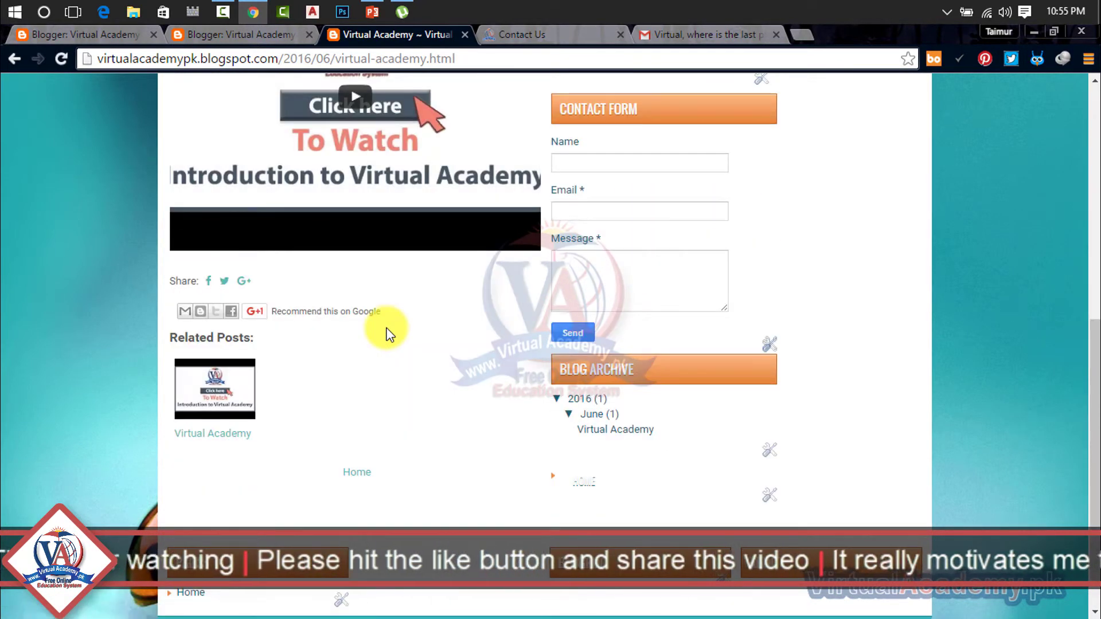
pyautogui.scroll(-1, 386, 335)
pyautogui.scroll(9, 387, 334)
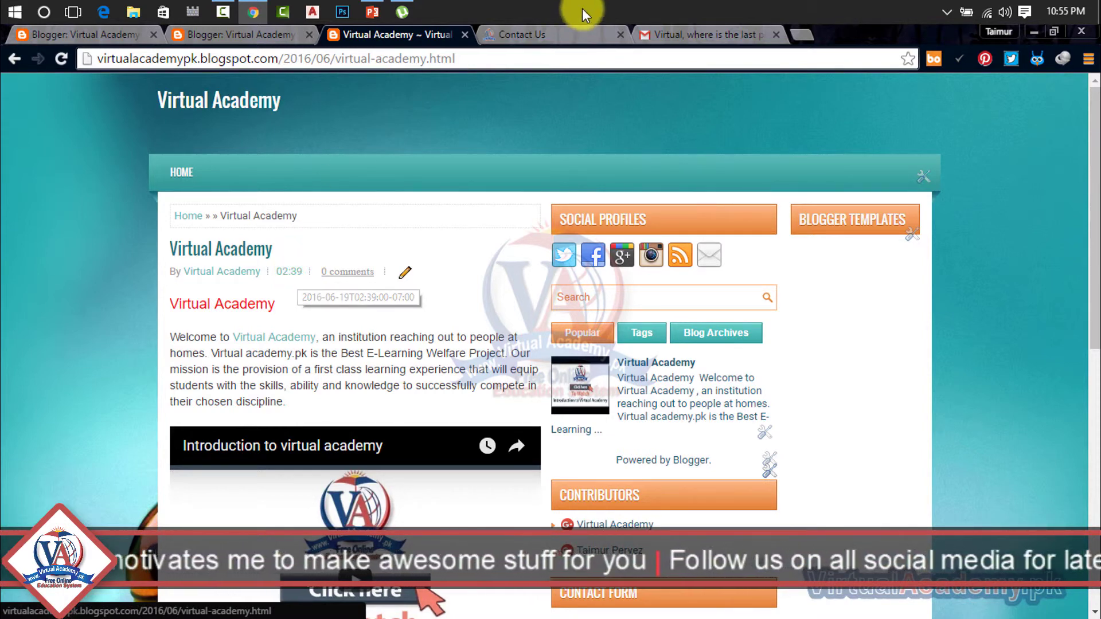
# Close the extra Blogger page showing the posts list and return to the Language and formatting settings
pyautogui.click(187, 36)
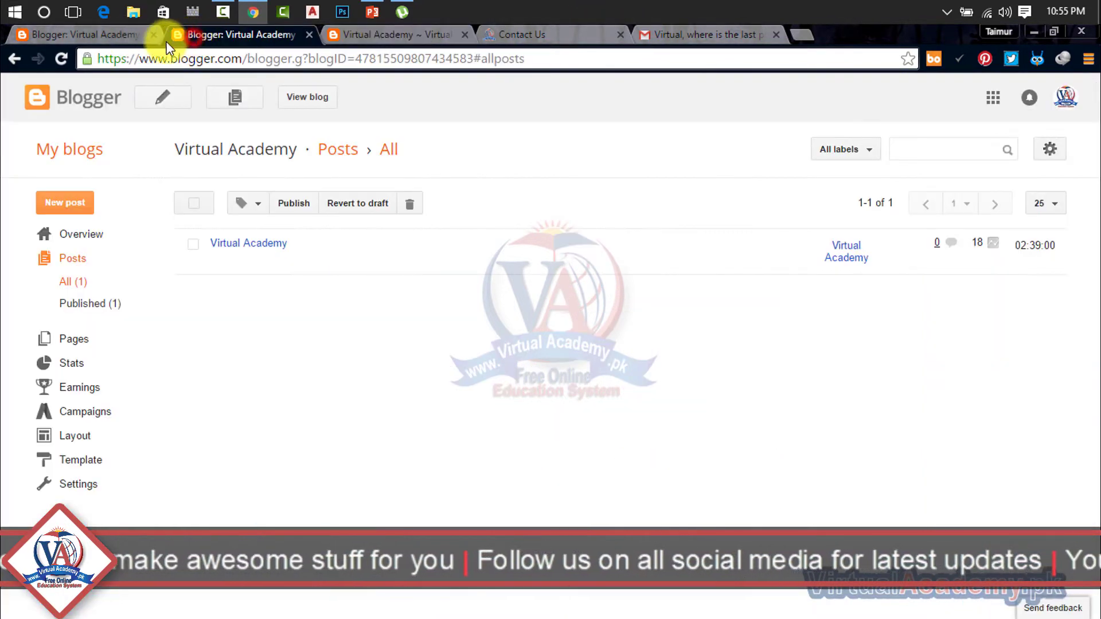
pyautogui.click(309, 36)
pyautogui.click(98, 38)
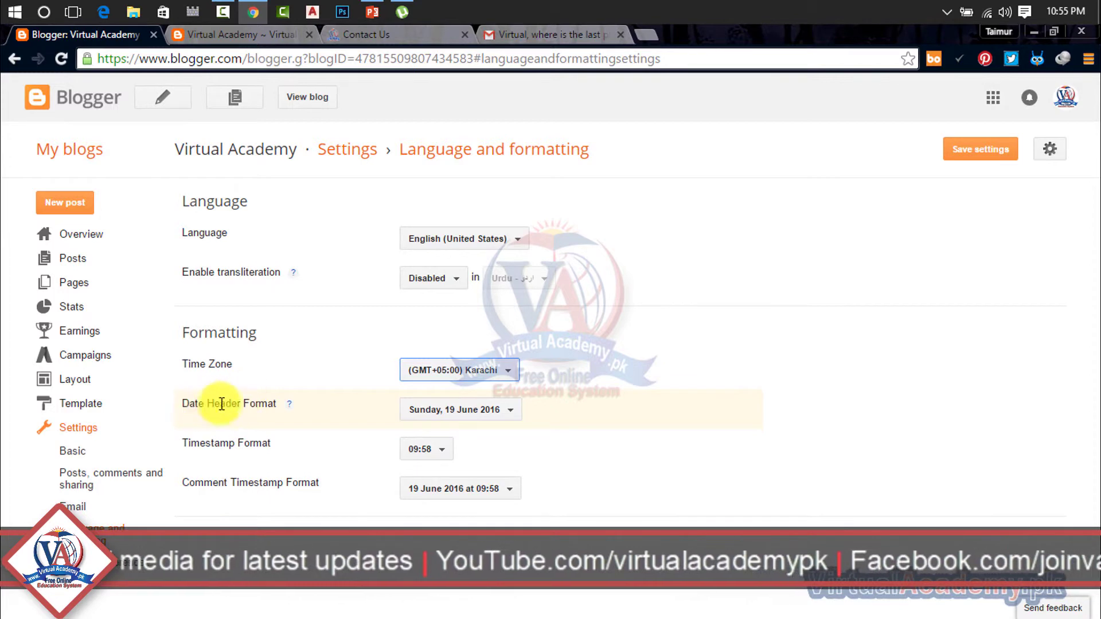
# Compare the published Virtual Academy post's timestamp with the blog's Language and formatting settings
pyautogui.click(246, 36)
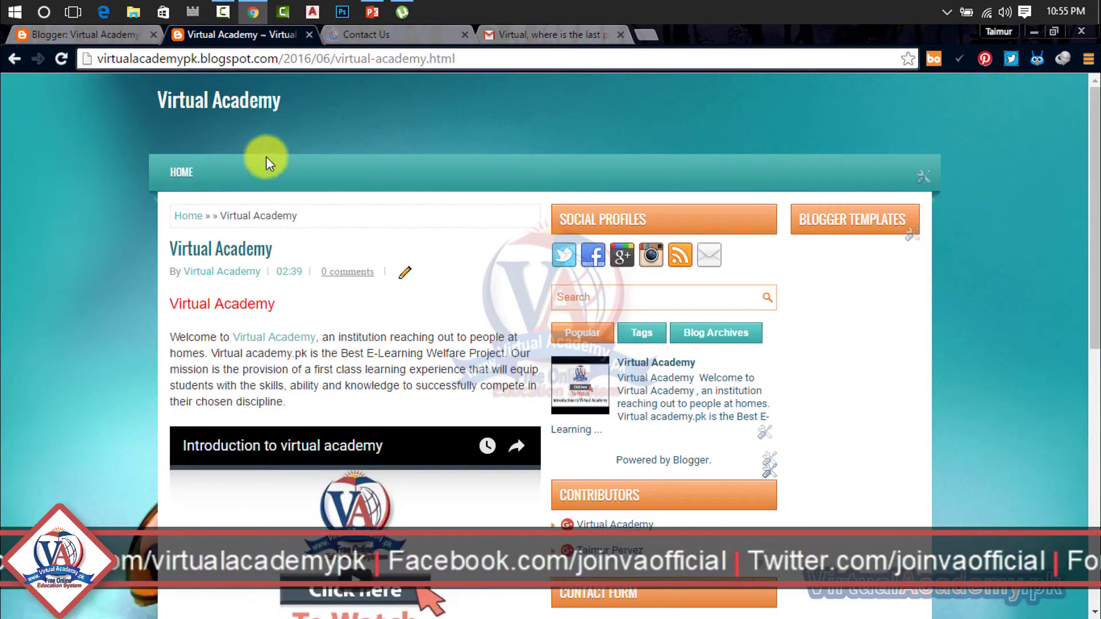
pyautogui.click(381, 32)
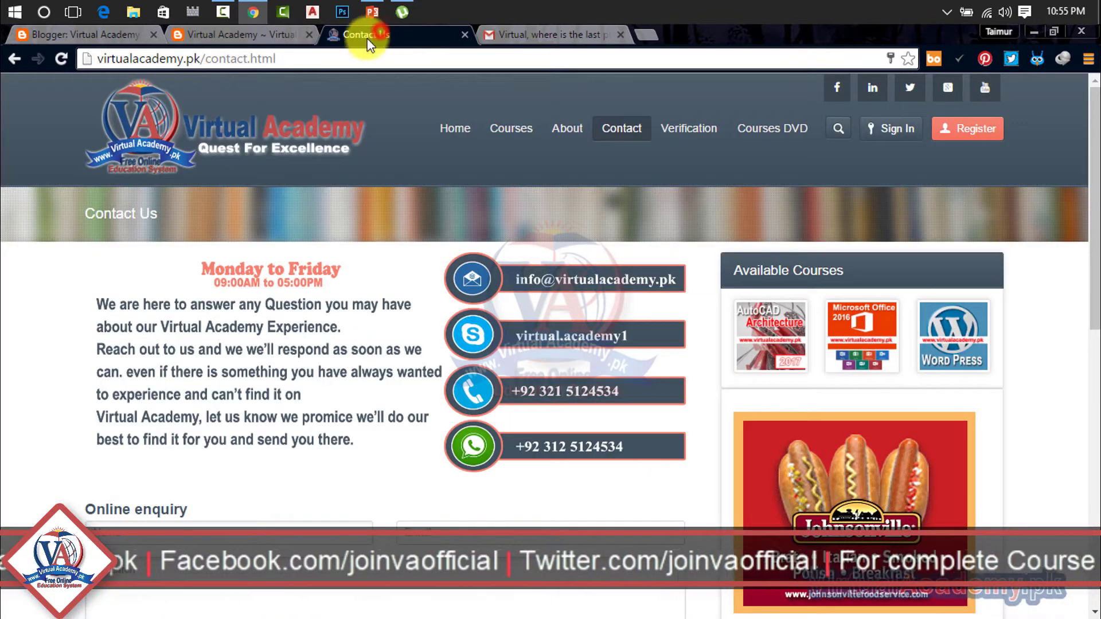
pyautogui.click(58, 36)
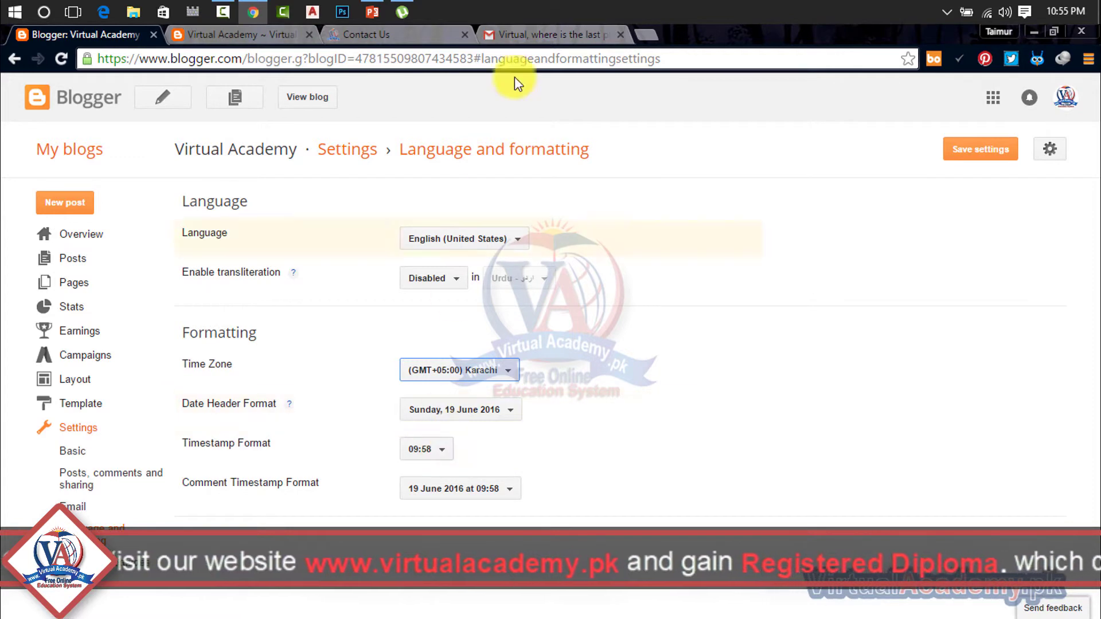
pyautogui.click(249, 40)
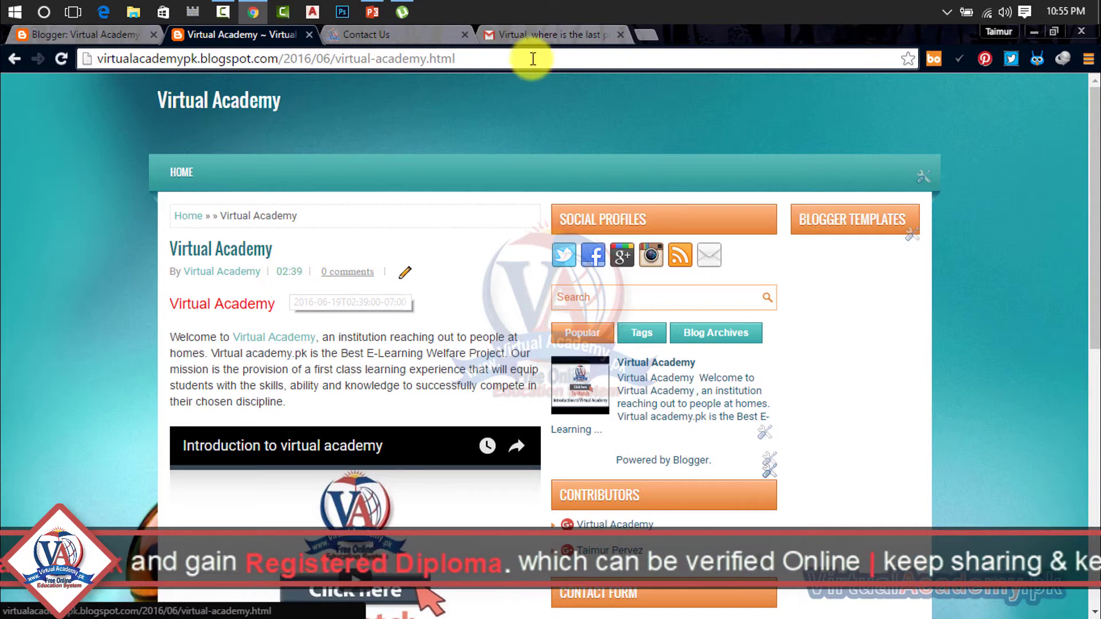
# Close the Gmail page and go back to the blog's Language and formatting settings
pyautogui.click(531, 35)
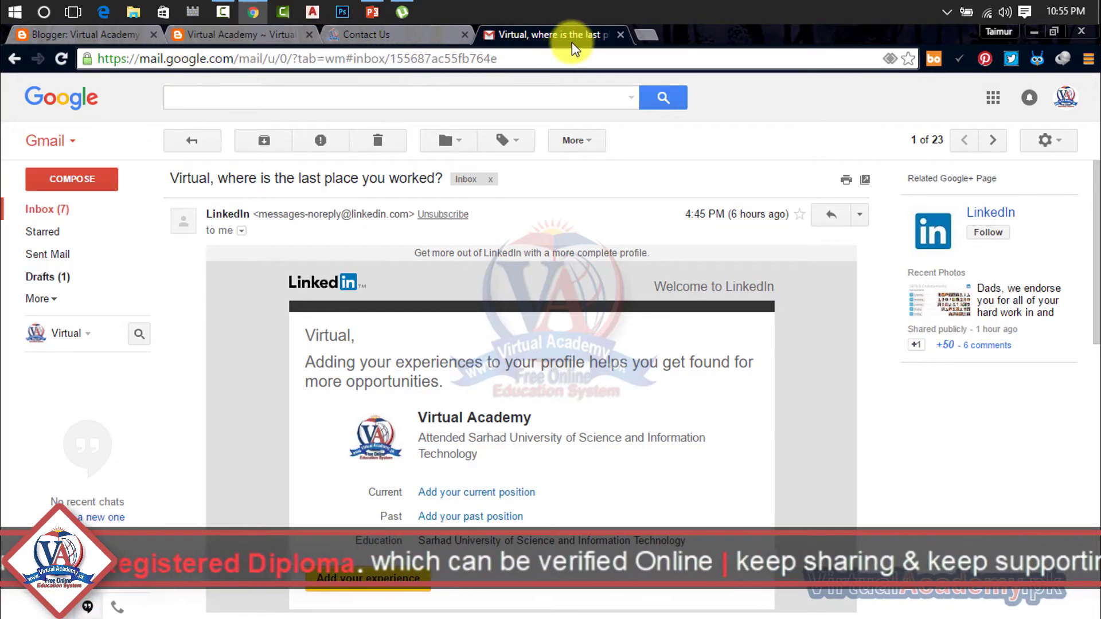
pyautogui.click(621, 35)
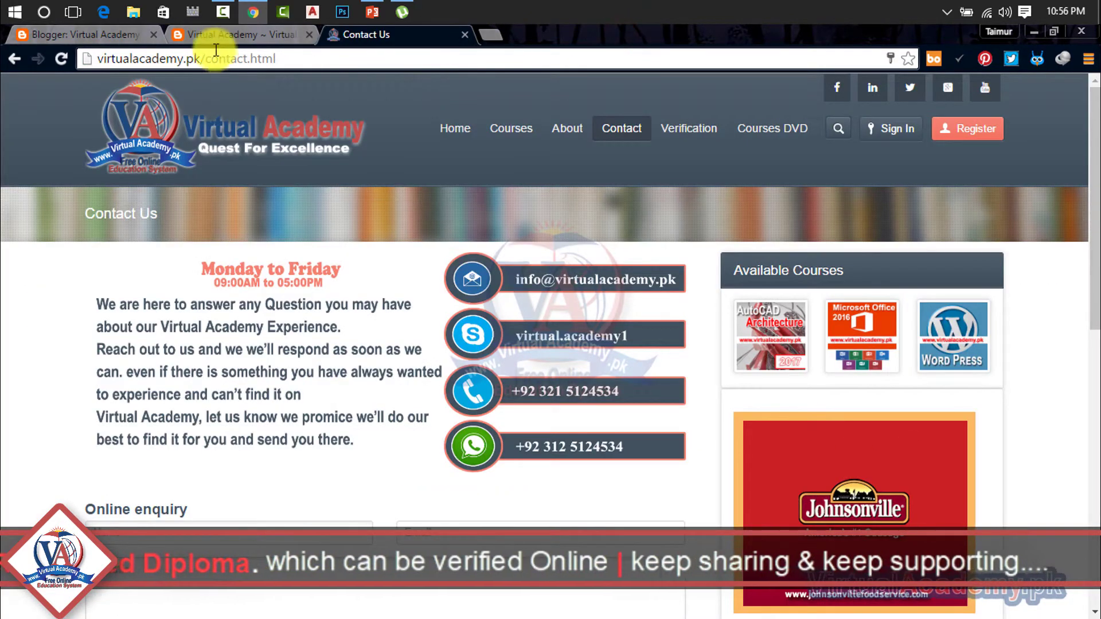
pyautogui.click(108, 33)
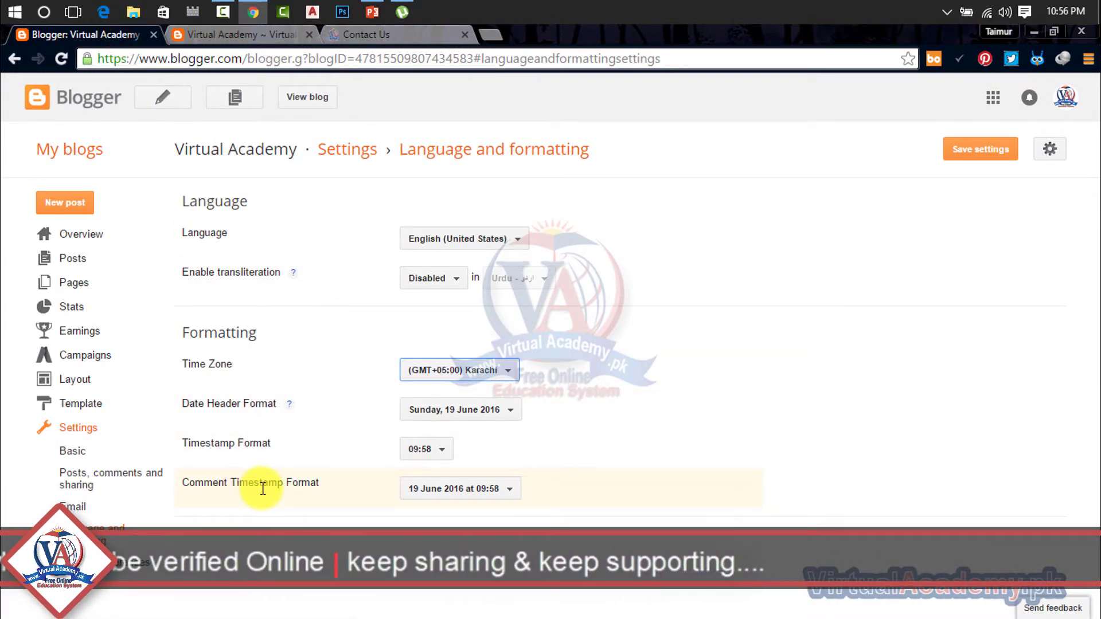
# Check the Comment Timestamp Format choices and save the Language and formatting settings
pyautogui.moveTo(346, 483); pyautogui.dragTo(181, 483)
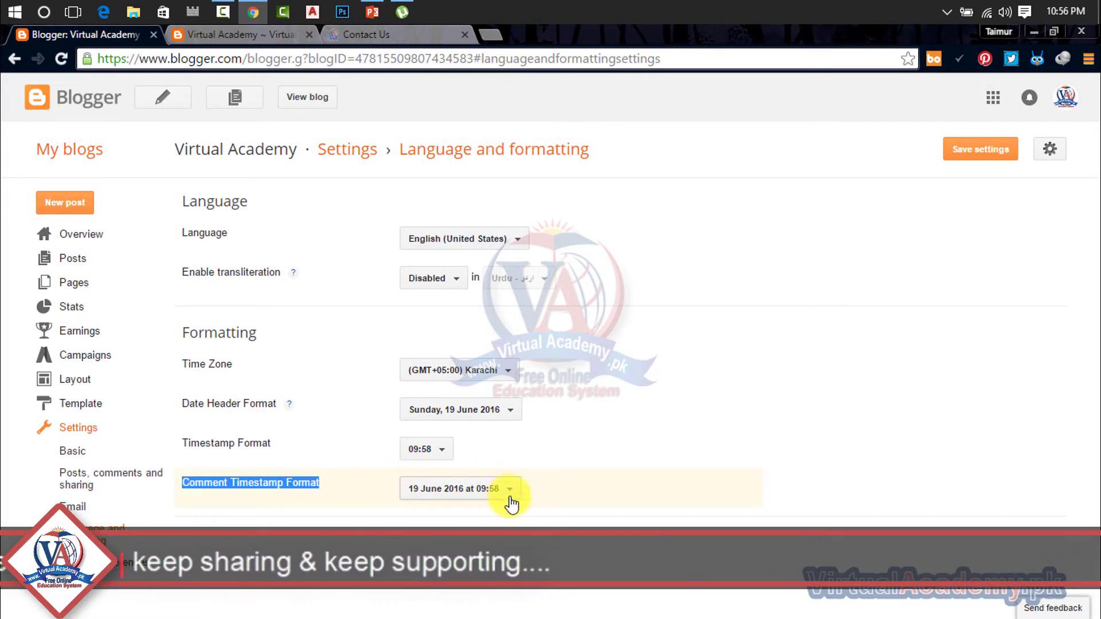
pyautogui.click(465, 500)
pyautogui.click(465, 502)
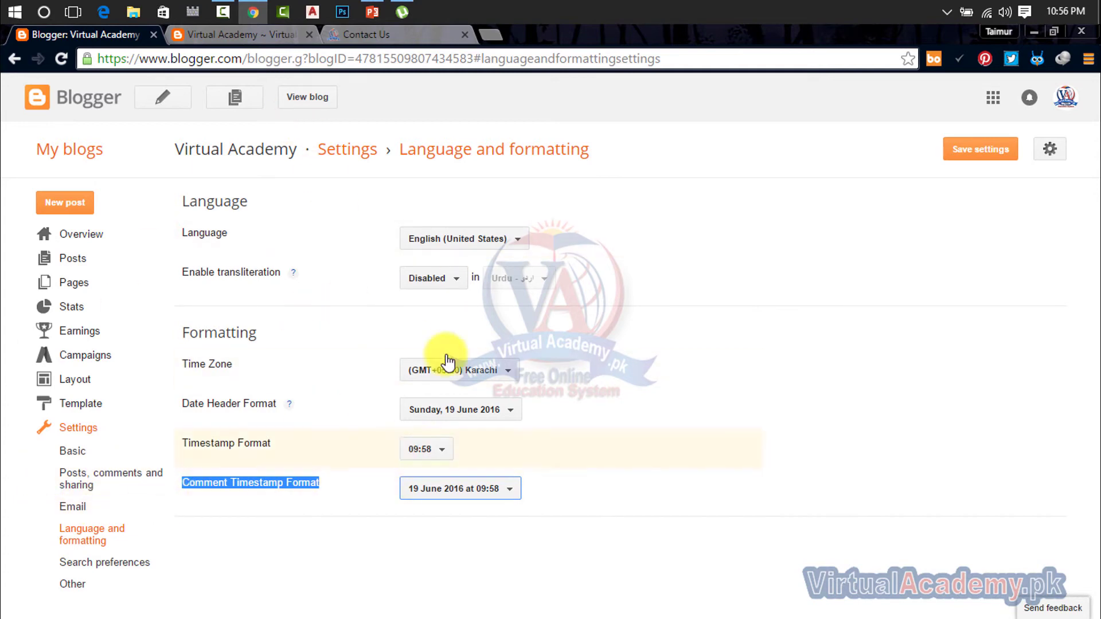
pyautogui.click(992, 154)
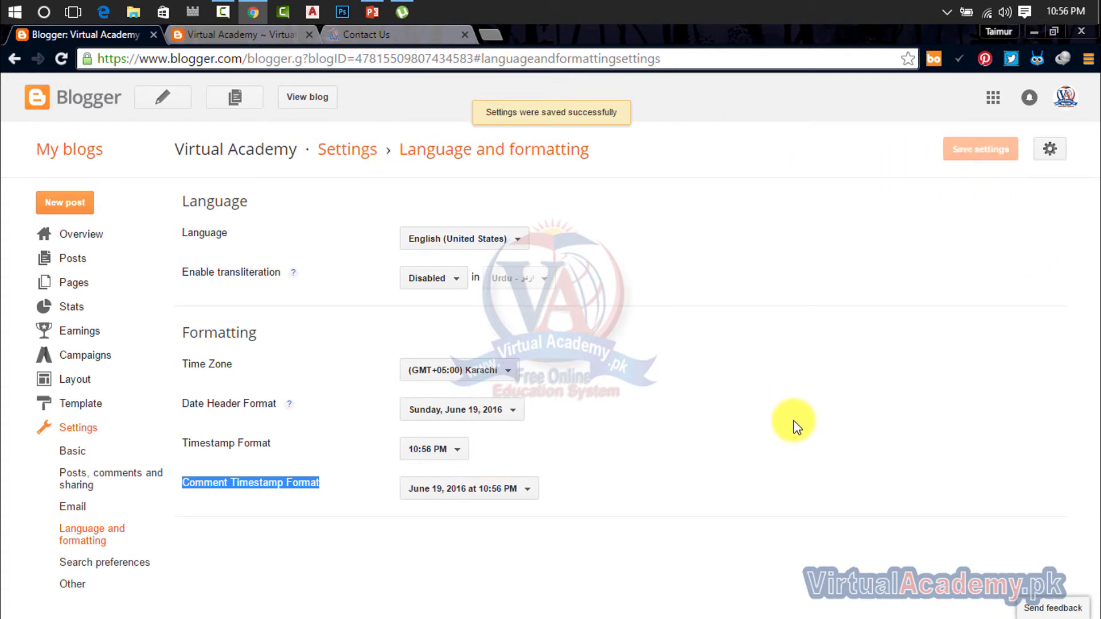
# Look at the Search preferences and Other settings pages, ending on Search preferences
pyautogui.click(95, 563)
pyautogui.click(77, 586)
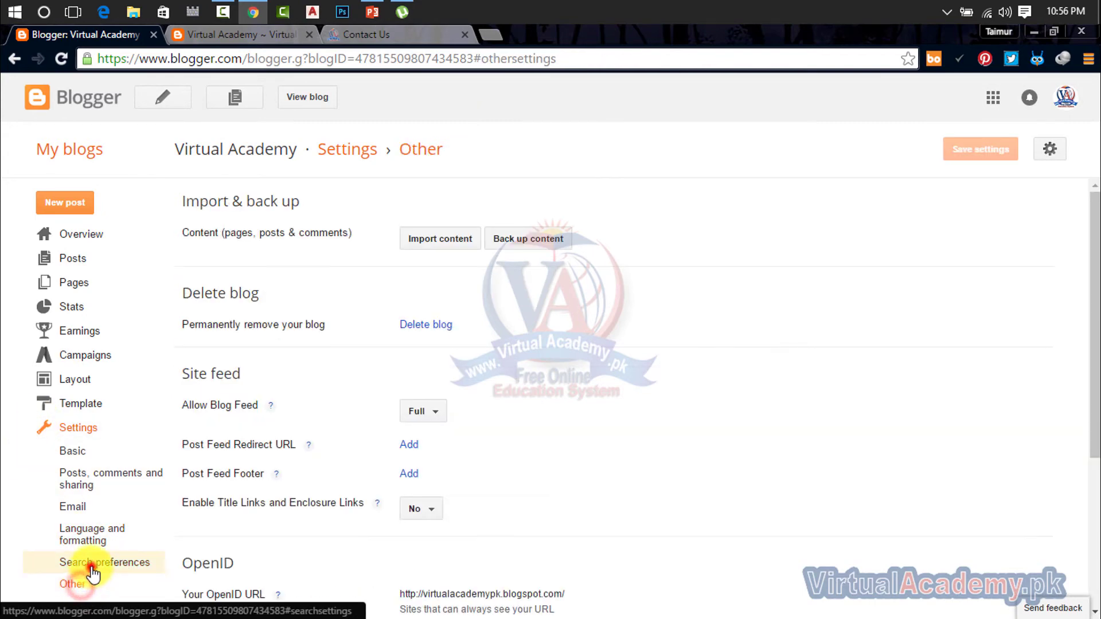
pyautogui.click(91, 565)
pyautogui.click(82, 578)
pyautogui.click(86, 566)
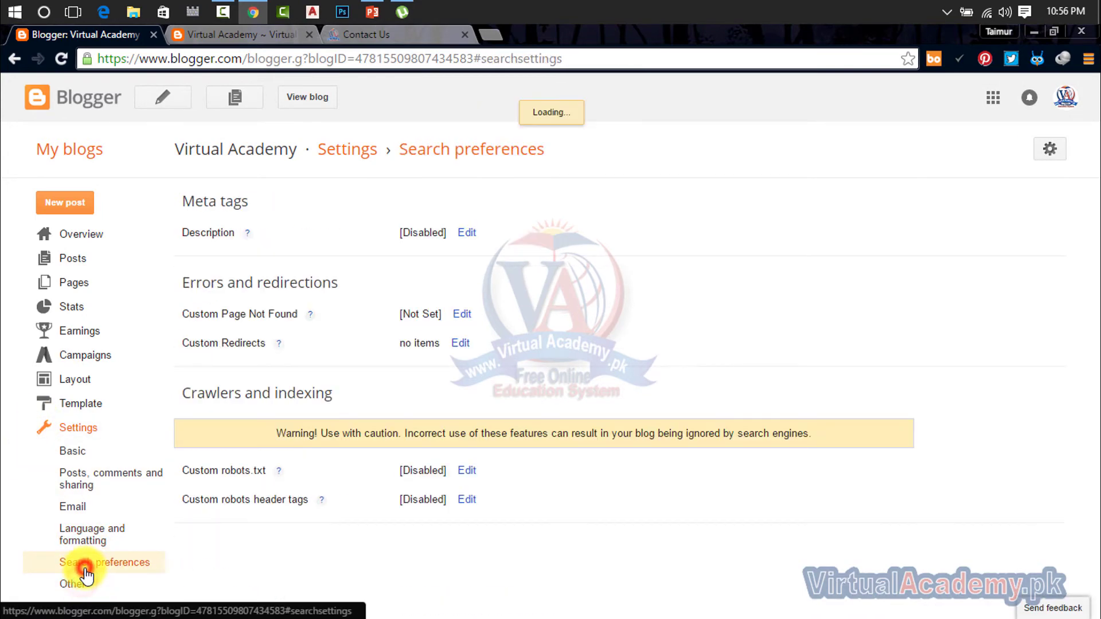
pyautogui.click(85, 580)
pyautogui.click(83, 565)
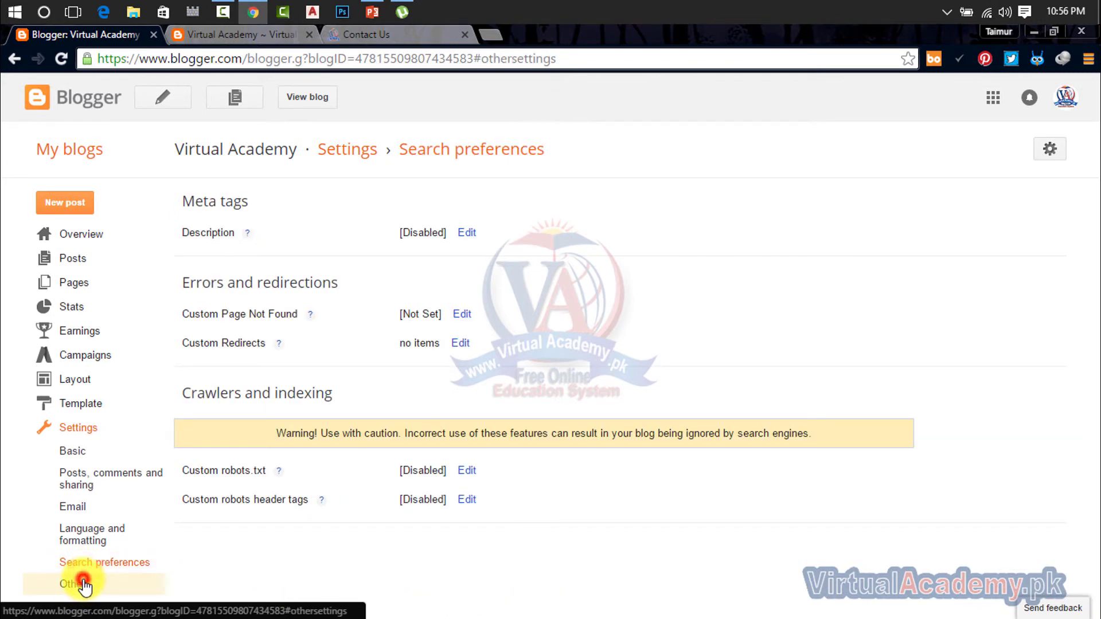
pyautogui.click(89, 580)
pyautogui.click(92, 565)
pyautogui.click(80, 583)
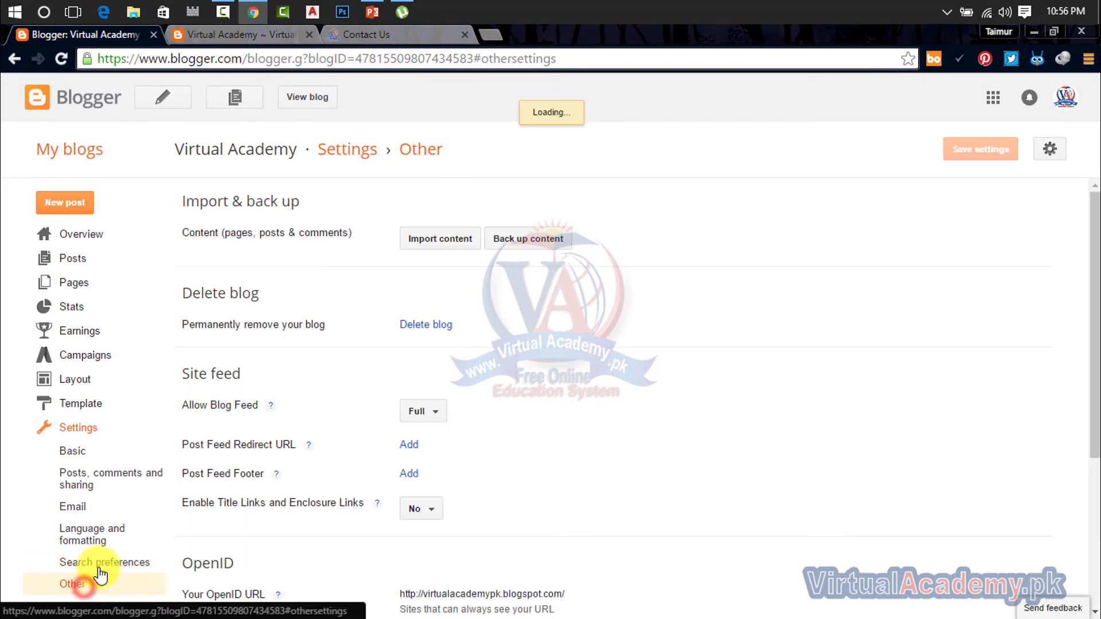
pyautogui.click(100, 564)
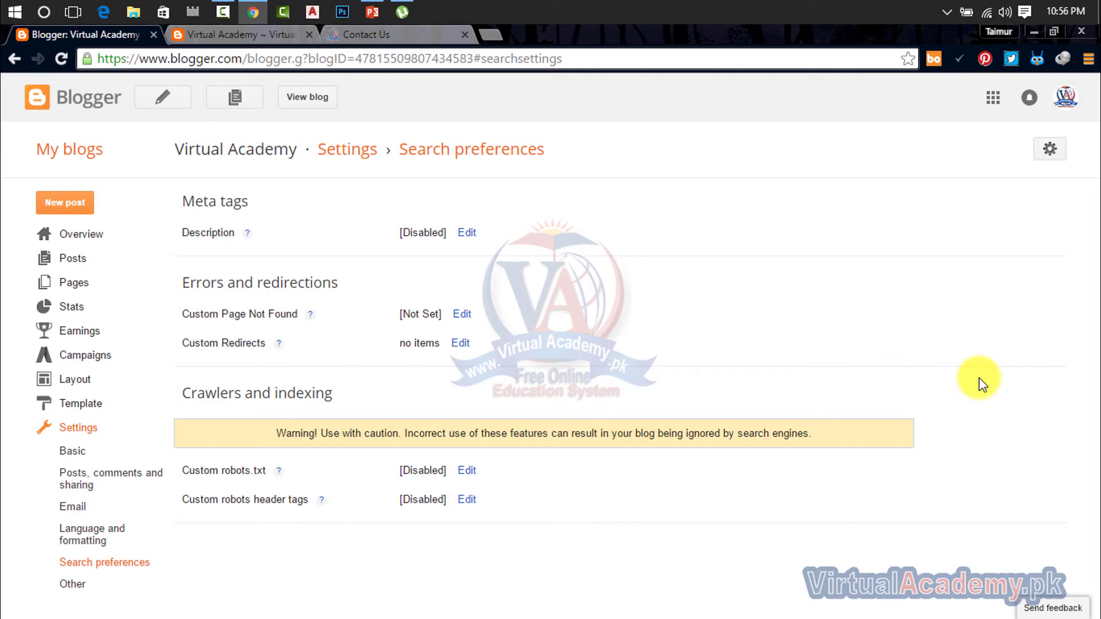